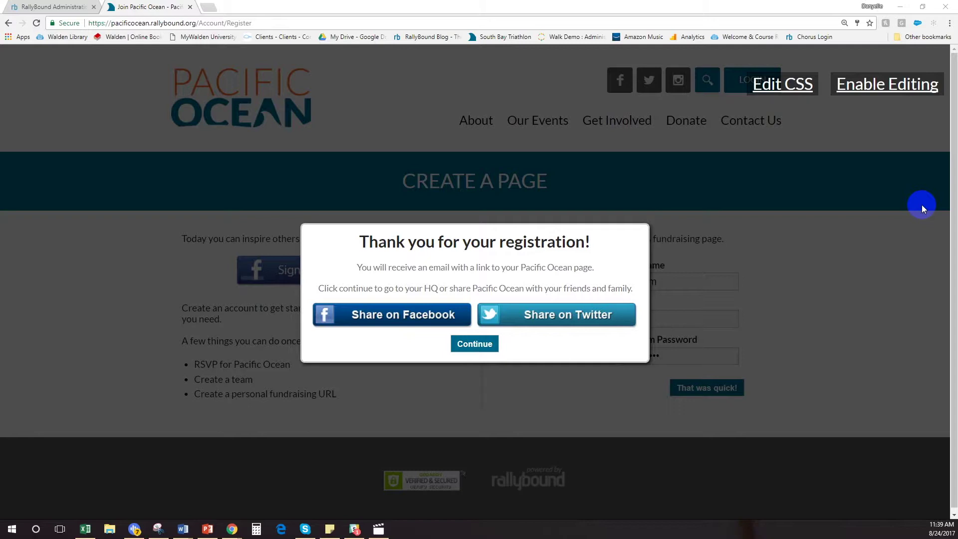
- Continue from the registration confirmation to the participant HQ page
click(474, 345)
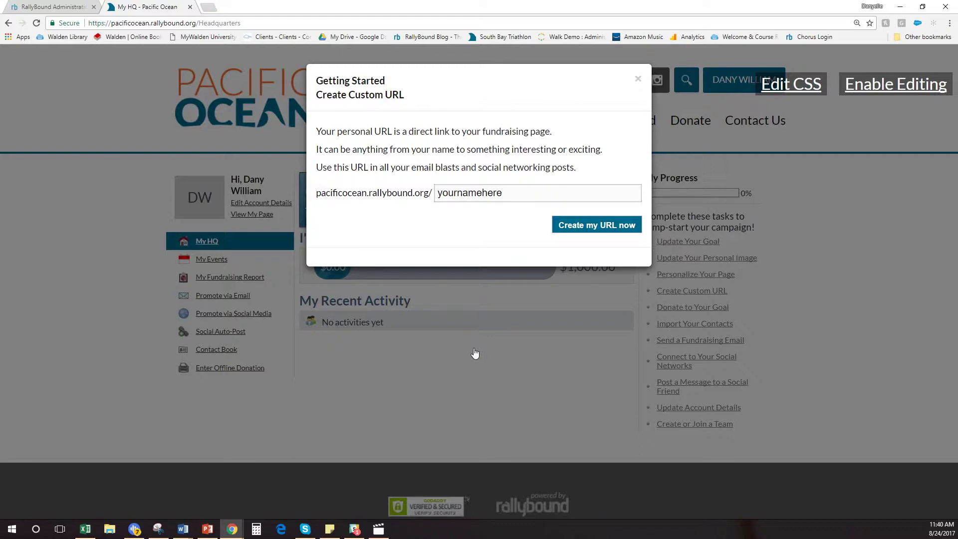
- Create a custom fundraising page URL from the participant's name and confirm the reload
click(516, 193)
text(danyelle)
click(608, 224)
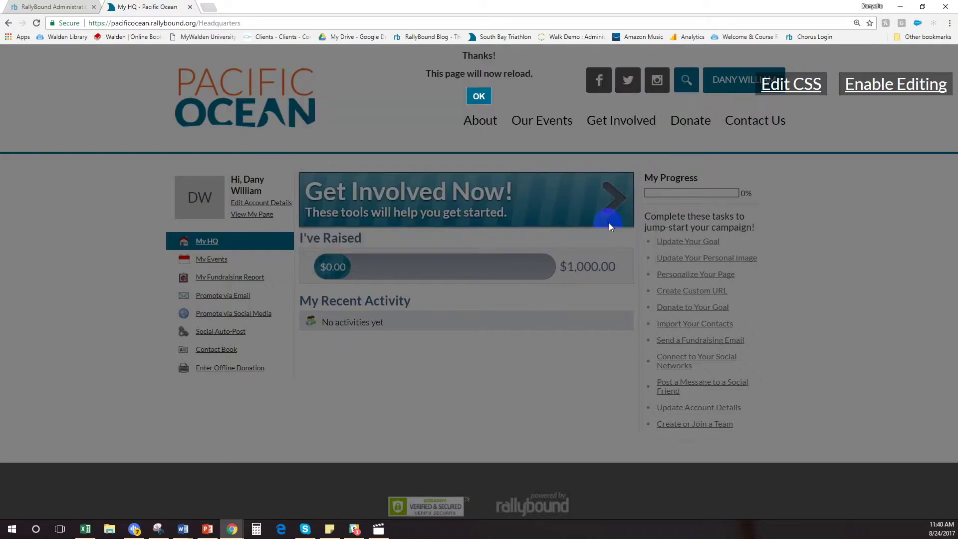
click(479, 96)
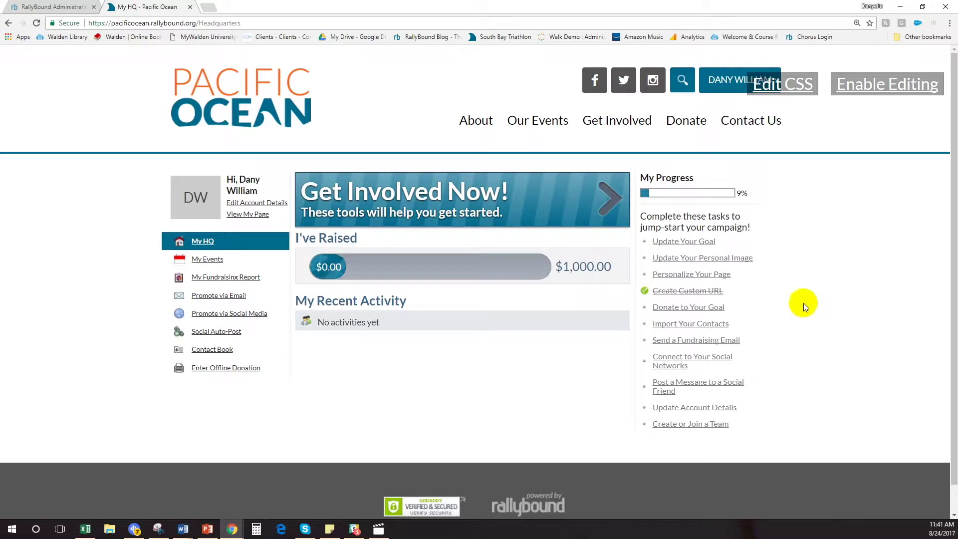
- Update the personal fundraising goal to 500 dollars and save it
click(667, 241)
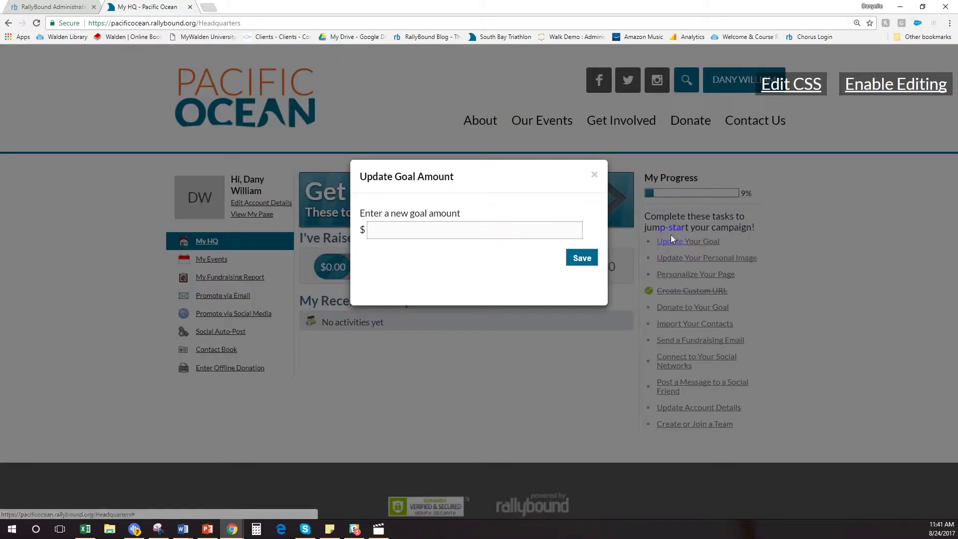
click(408, 230)
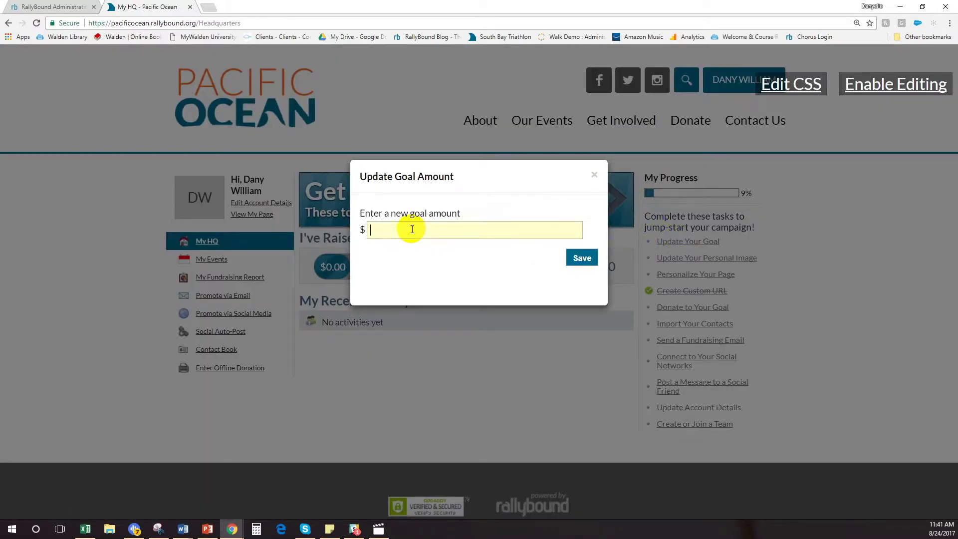
text(500)
click(579, 260)
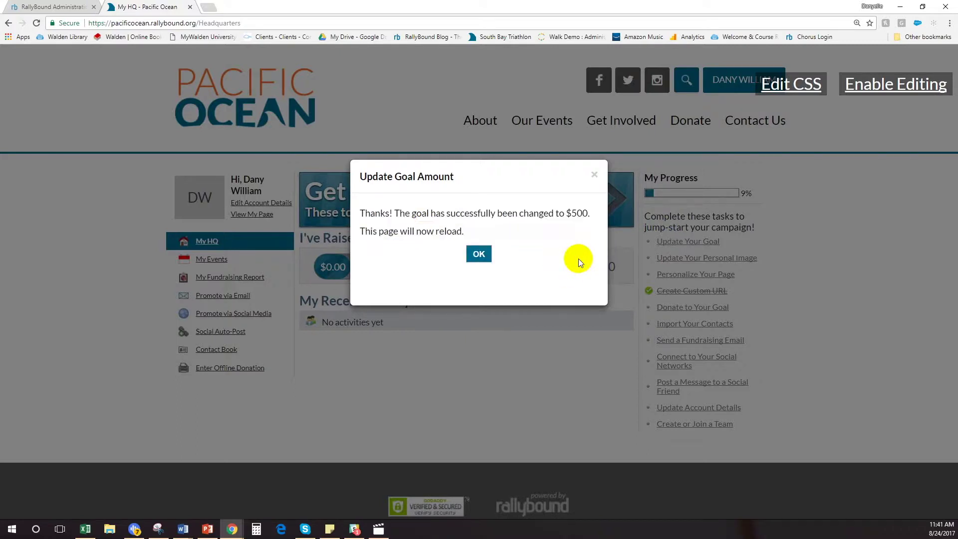
click(479, 247)
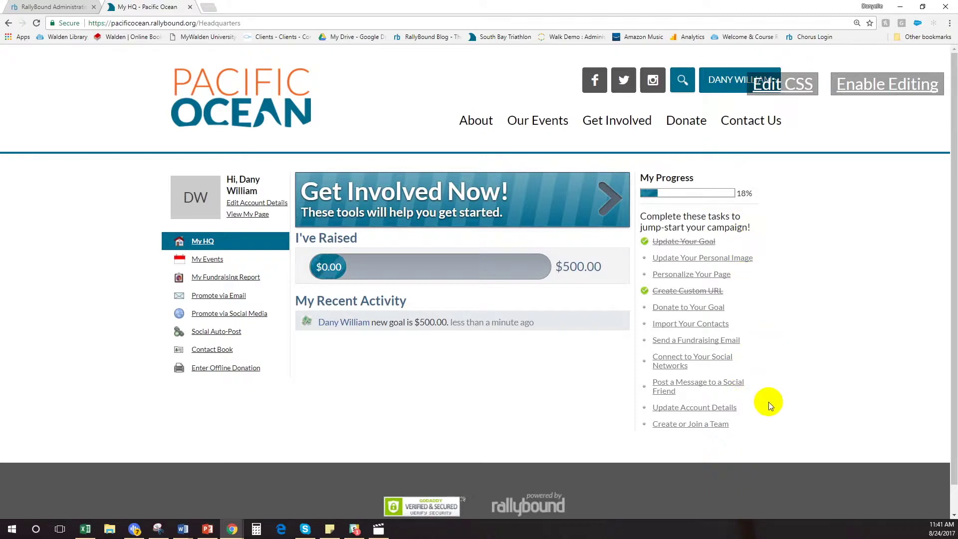
click(670, 425)
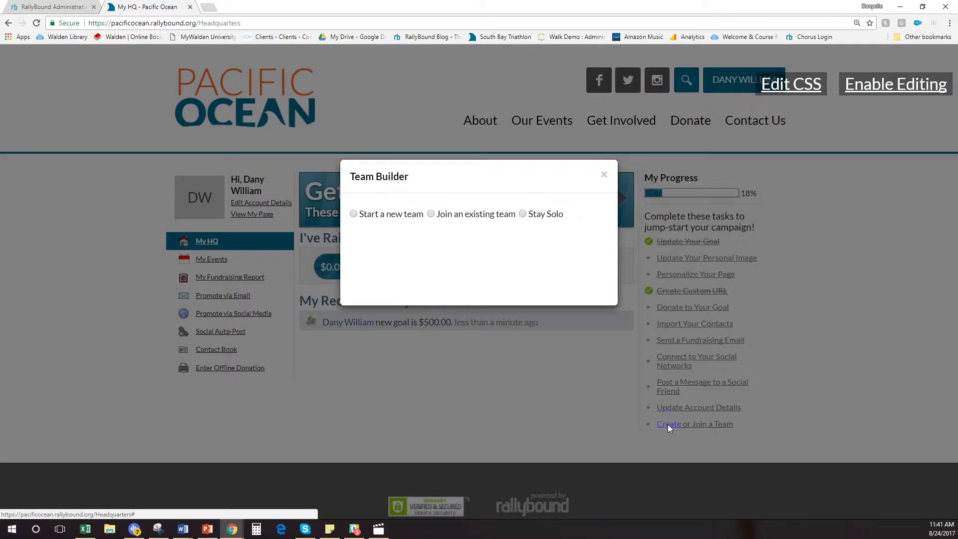
click(448, 264)
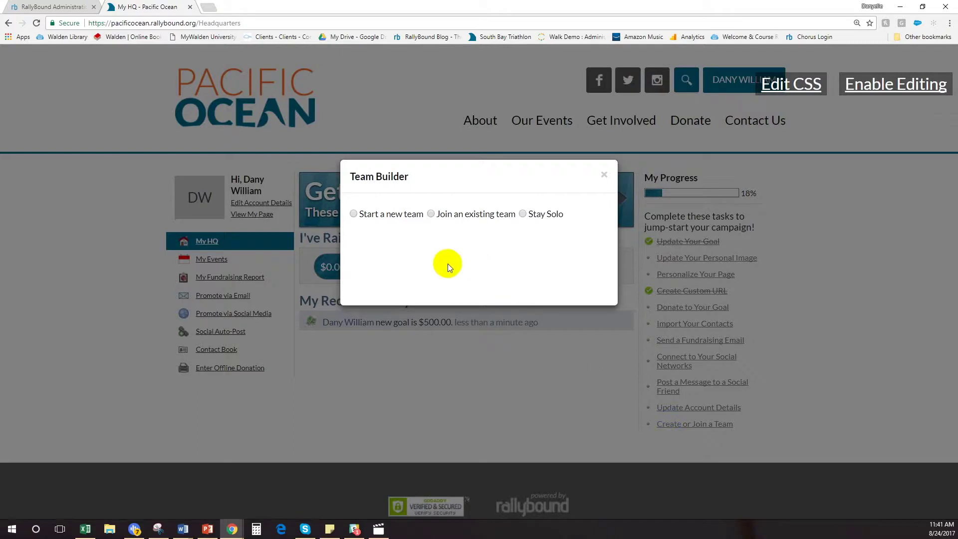
click(354, 215)
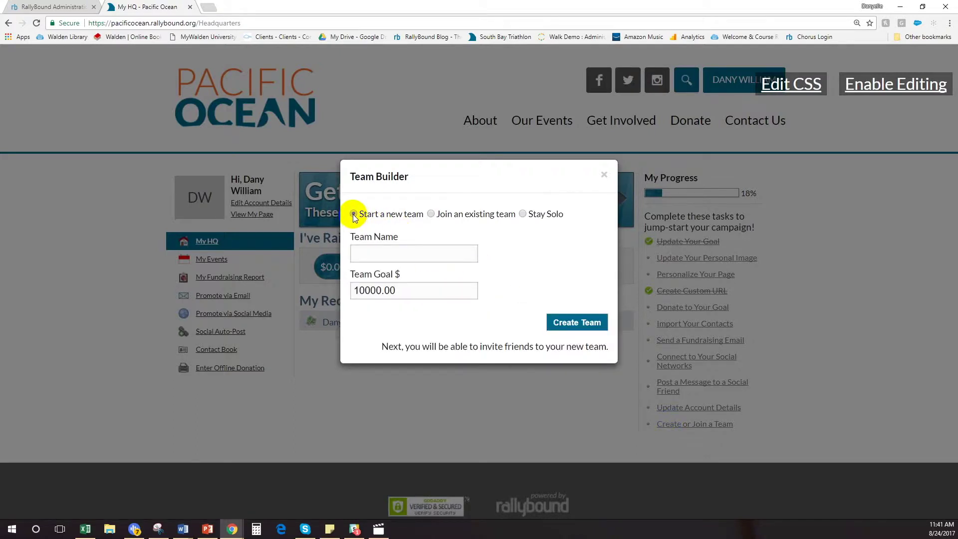
click(429, 214)
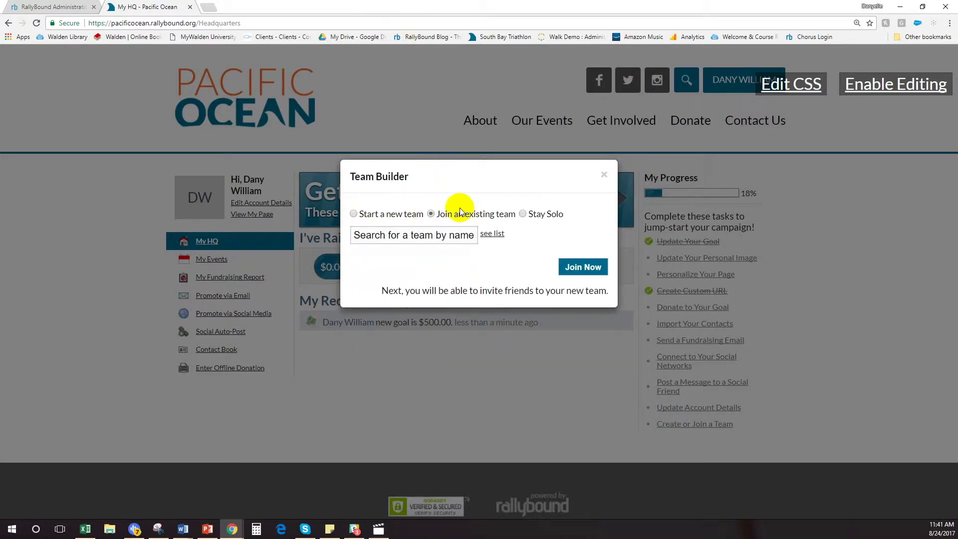
click(604, 174)
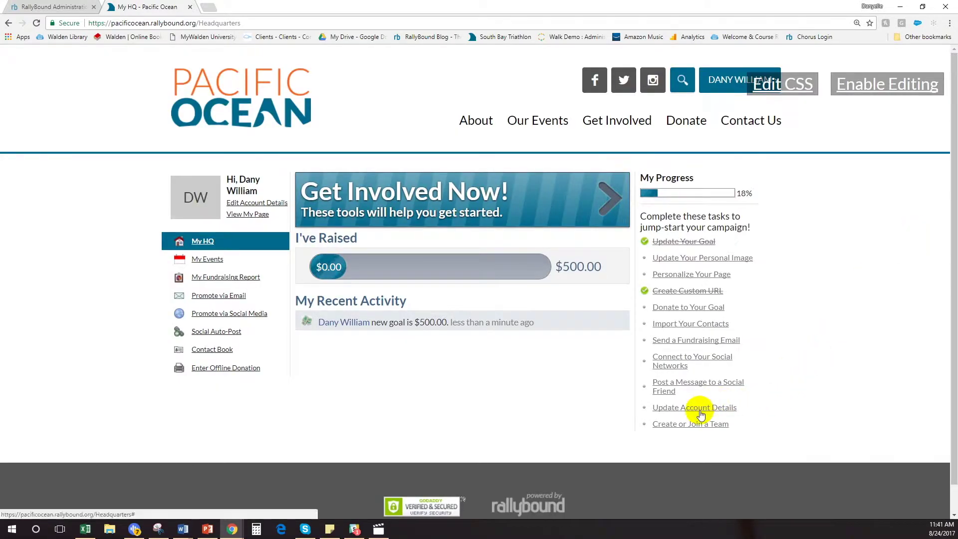
click(660, 409)
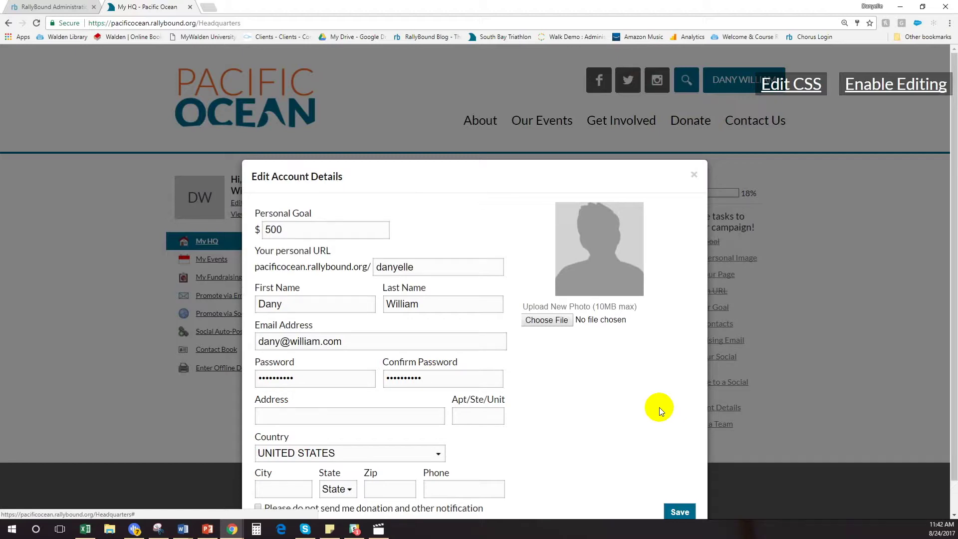
scroll(649, 382, down, 1)
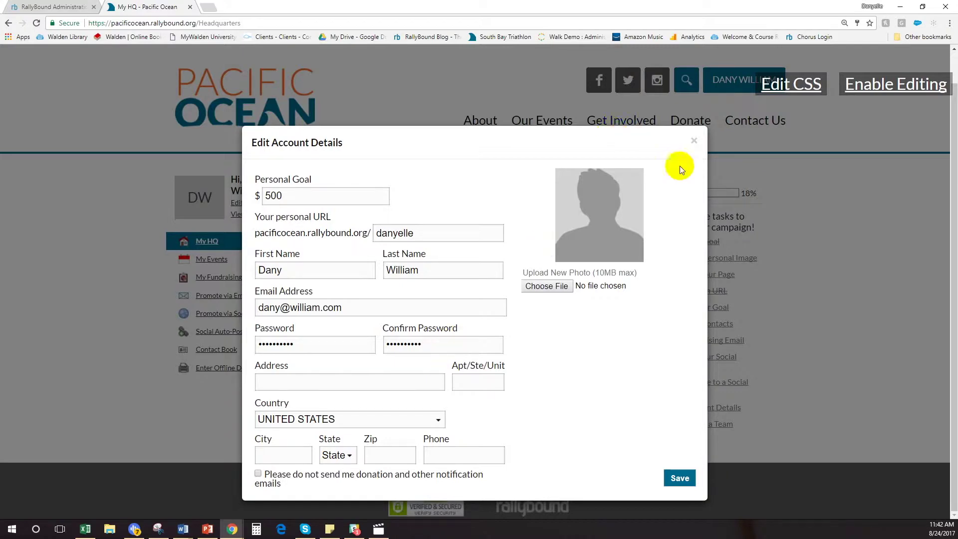
click(691, 144)
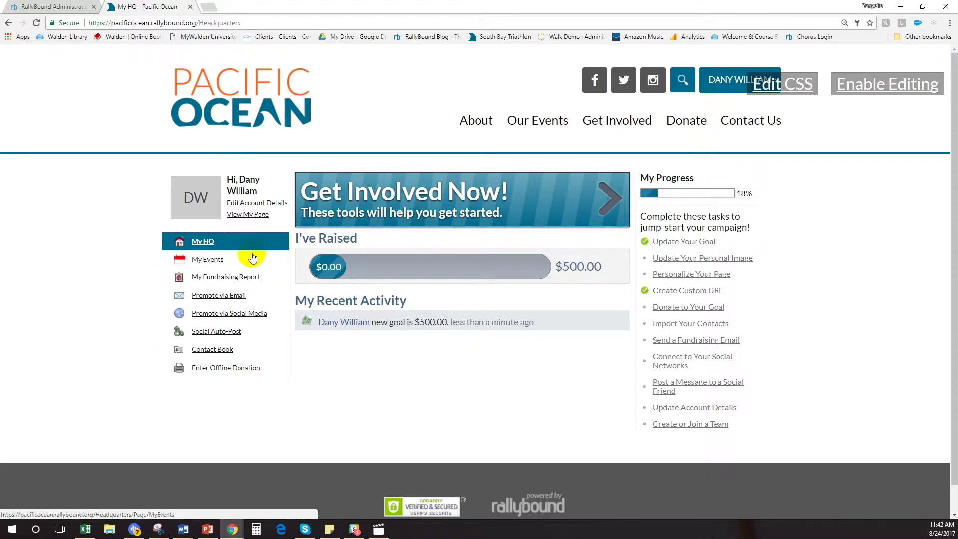
- Go to My Fundraising Report and open the Enter Offline Donation form
click(202, 276)
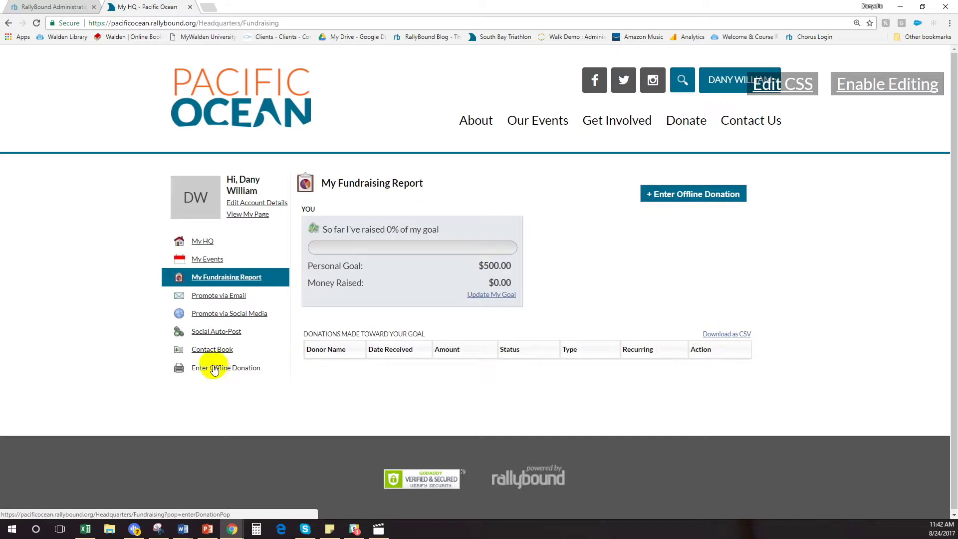
click(213, 370)
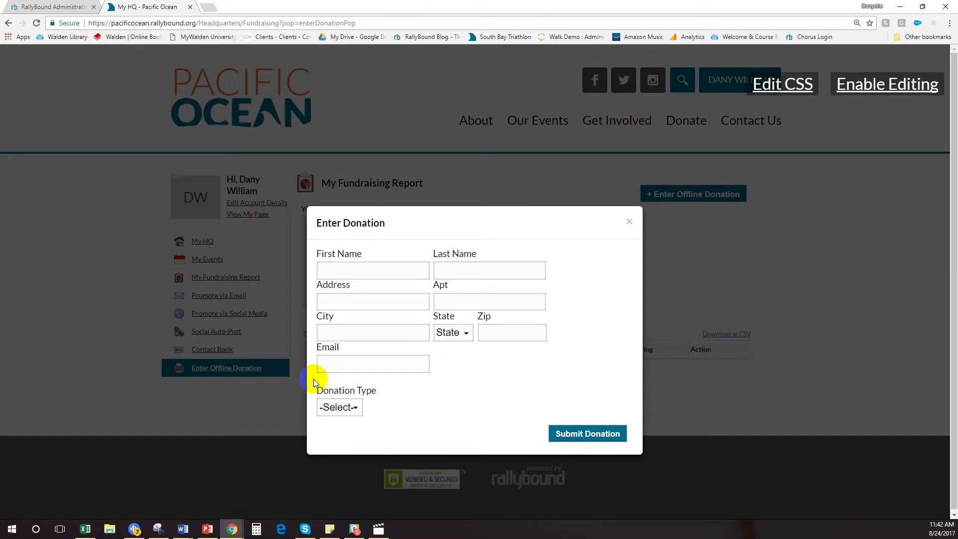
- Fill in the donor's name, street address, city, ZIP code and e-mail address
click(345, 268)
text(Grandm)
text(izz)
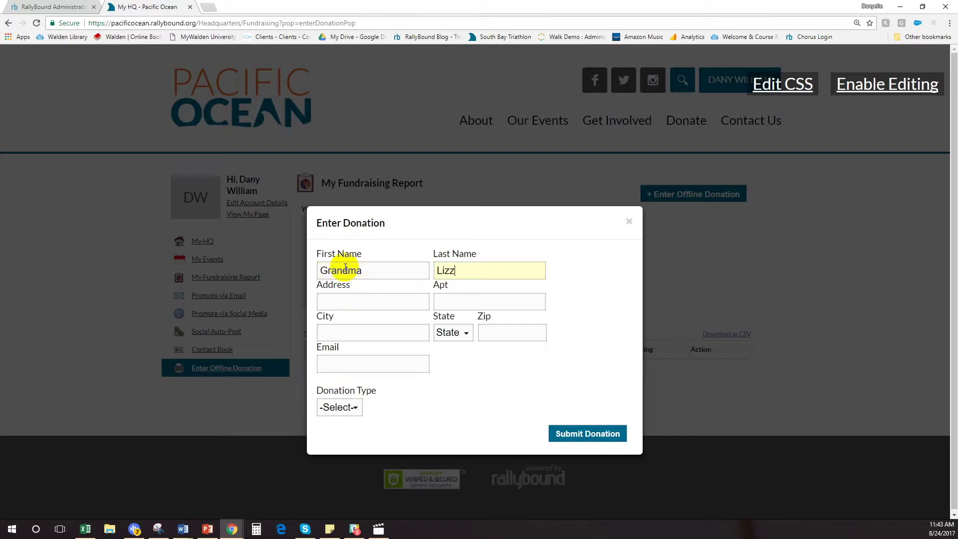
key(Tab)
text(El Segudno)
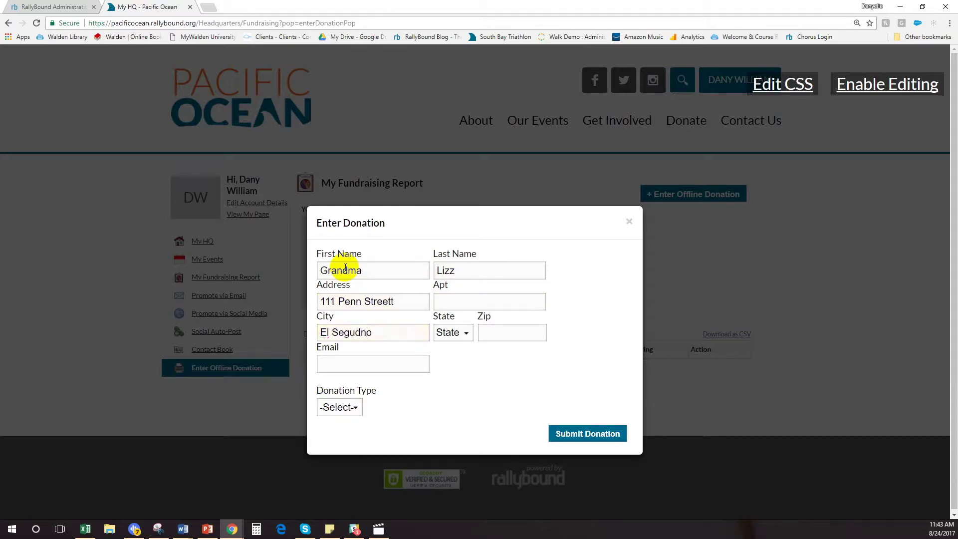
key(Tab)
text(c90245)
key(Tab)
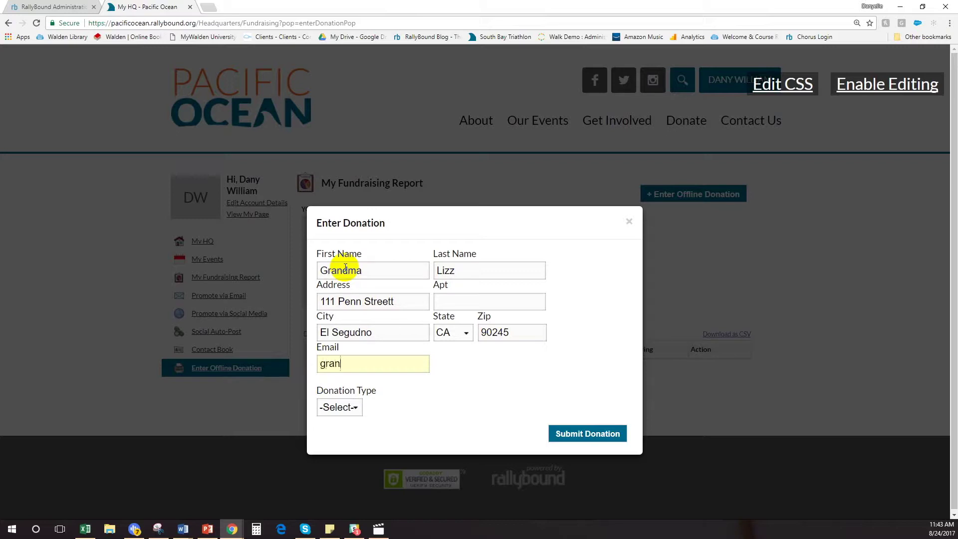
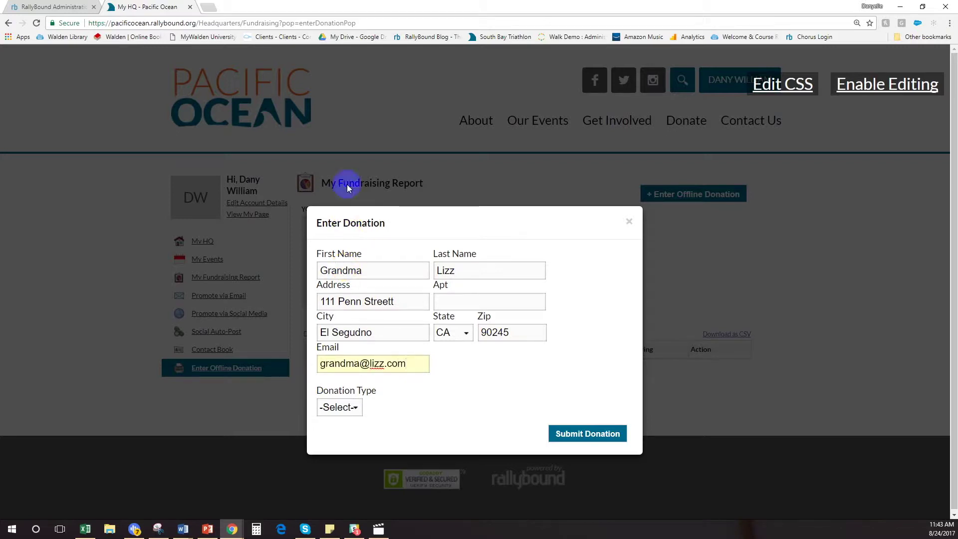
- Record a $500 check received 08/24/2017 with its check number, submit it and close the form
click(350, 409)
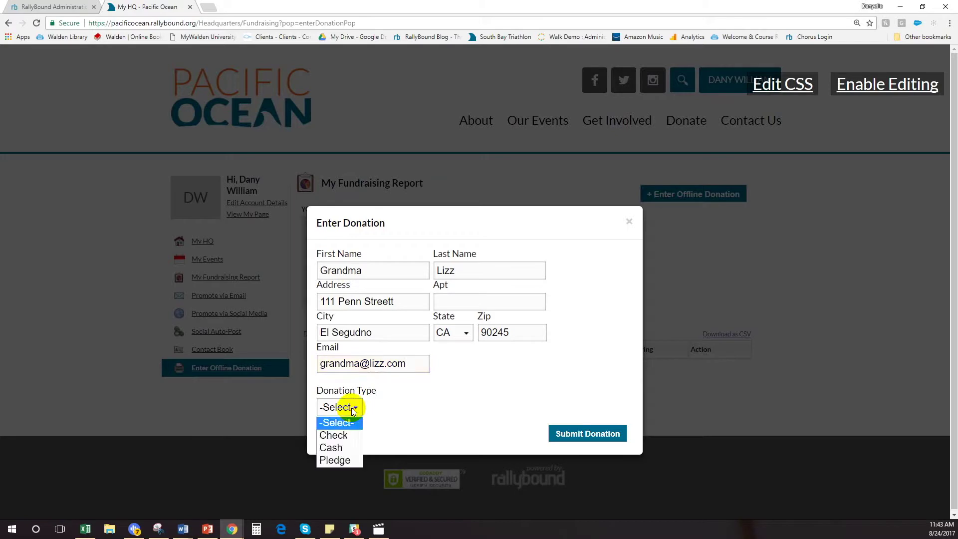
click(346, 435)
click(392, 446)
text(500)
click(467, 445)
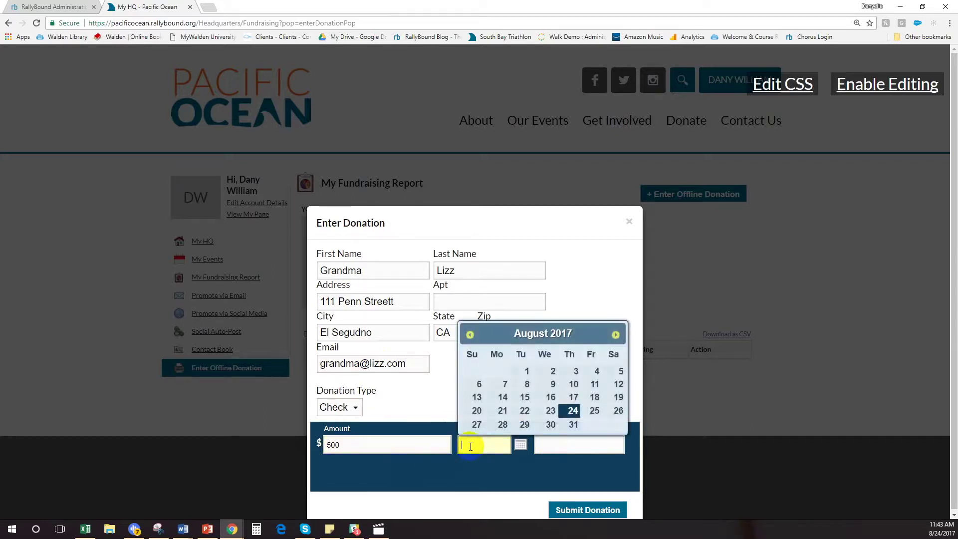
click(573, 412)
click(565, 444)
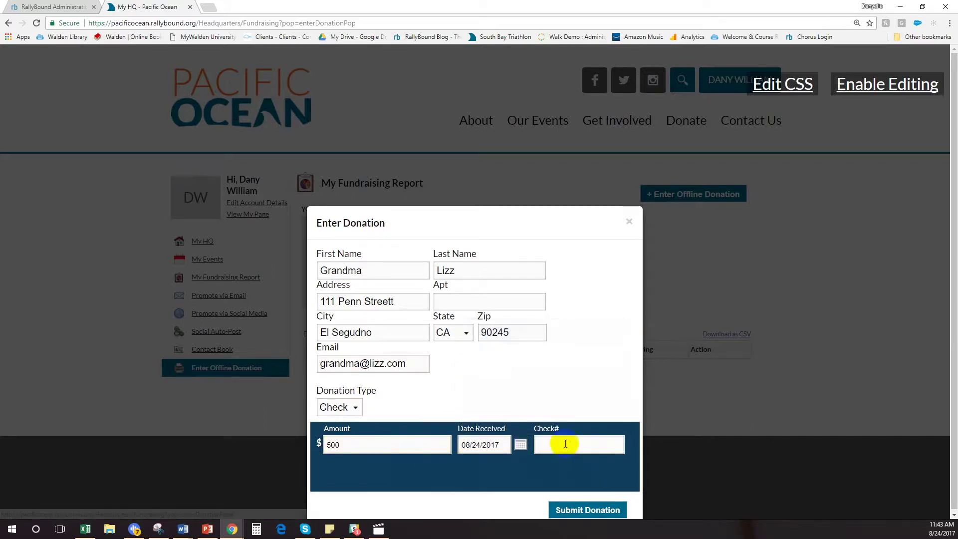
text(1111)
click(579, 509)
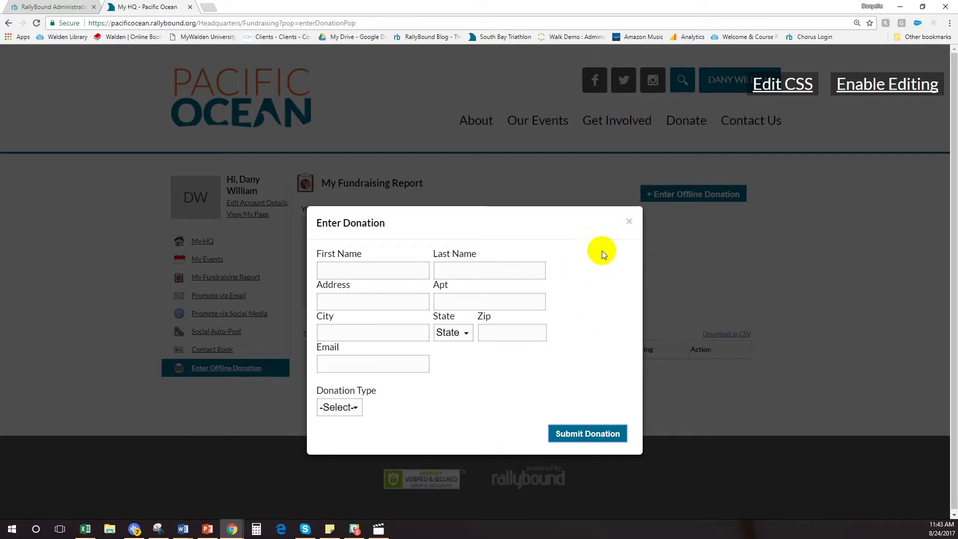
click(629, 221)
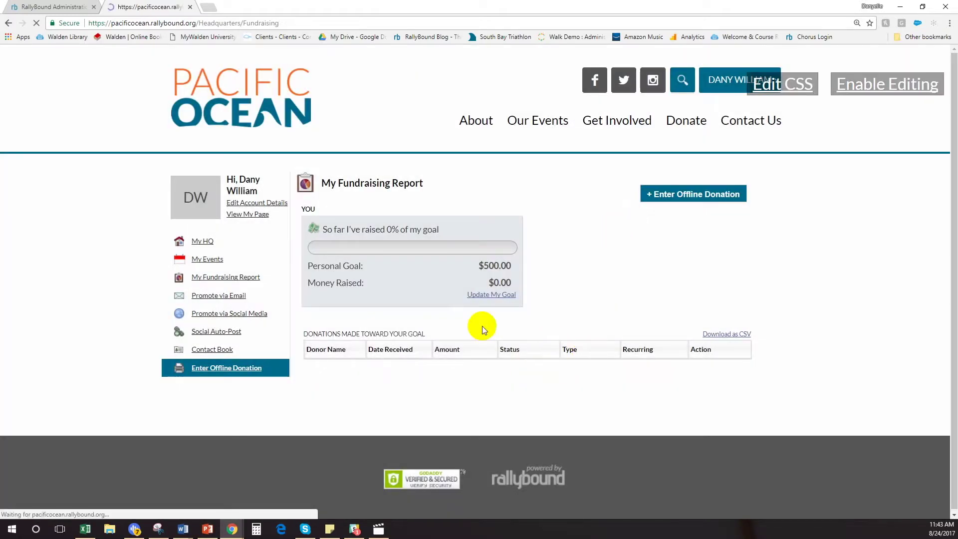
- Reload My Fundraising Report to see the new $500 check listed as Pending
click(240, 278)
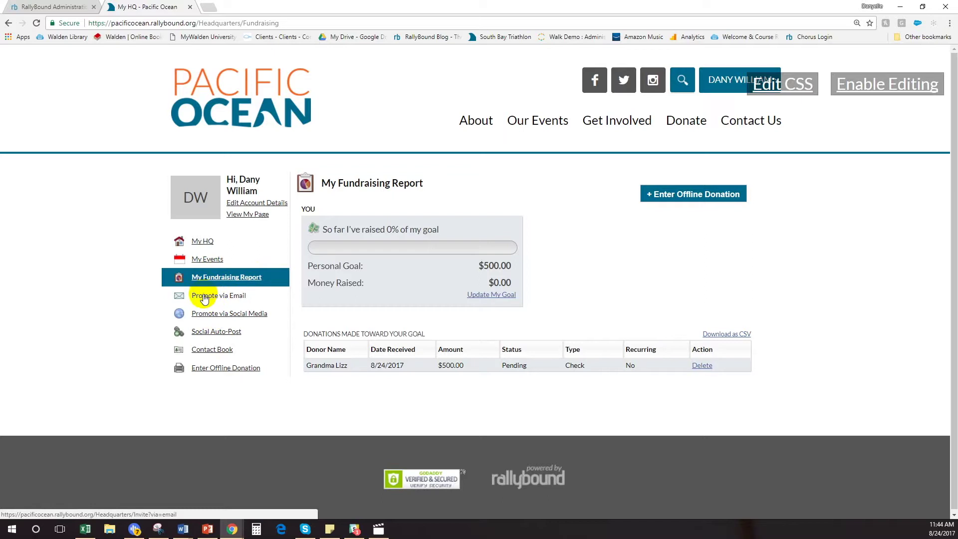
- On Promote via Email, try adding recipients from the contact book, then close it
click(233, 297)
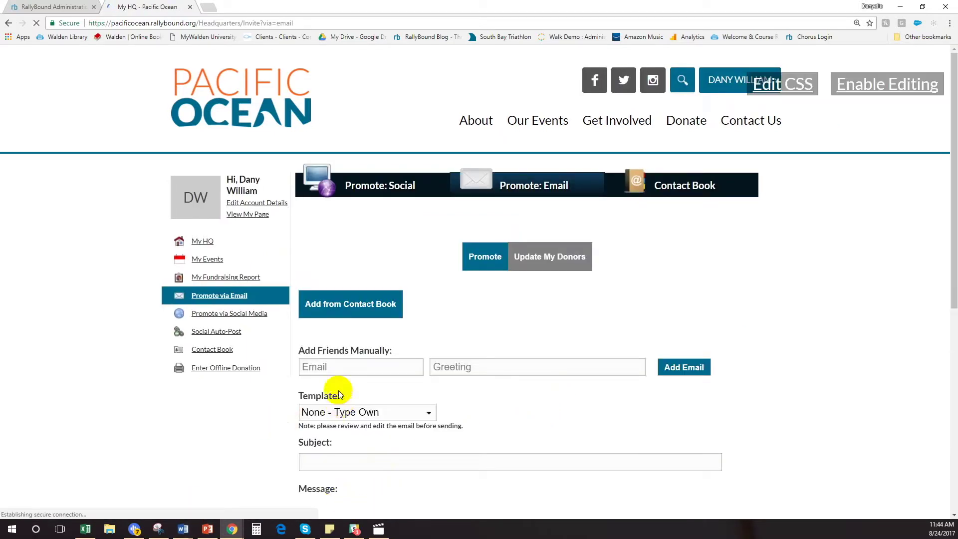
click(315, 370)
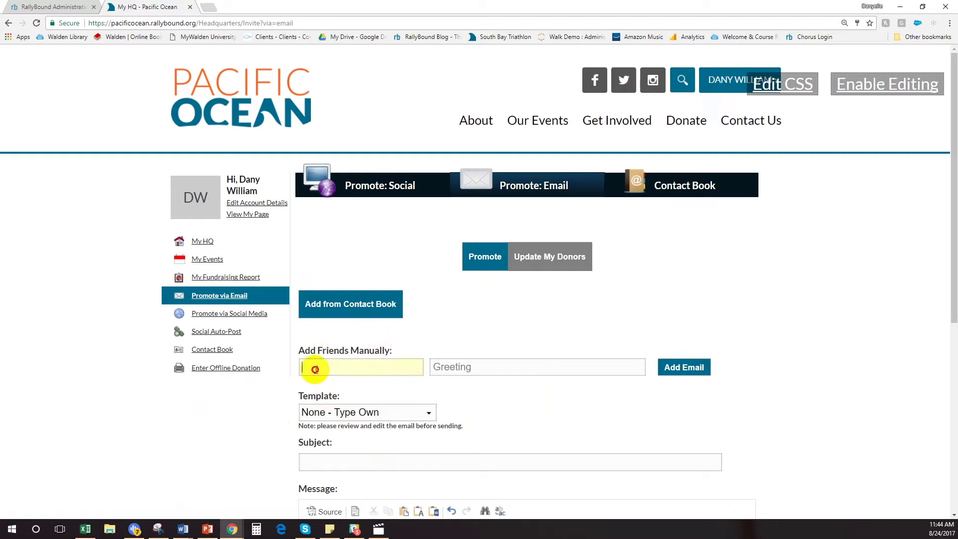
scroll(344, 364, down, 1)
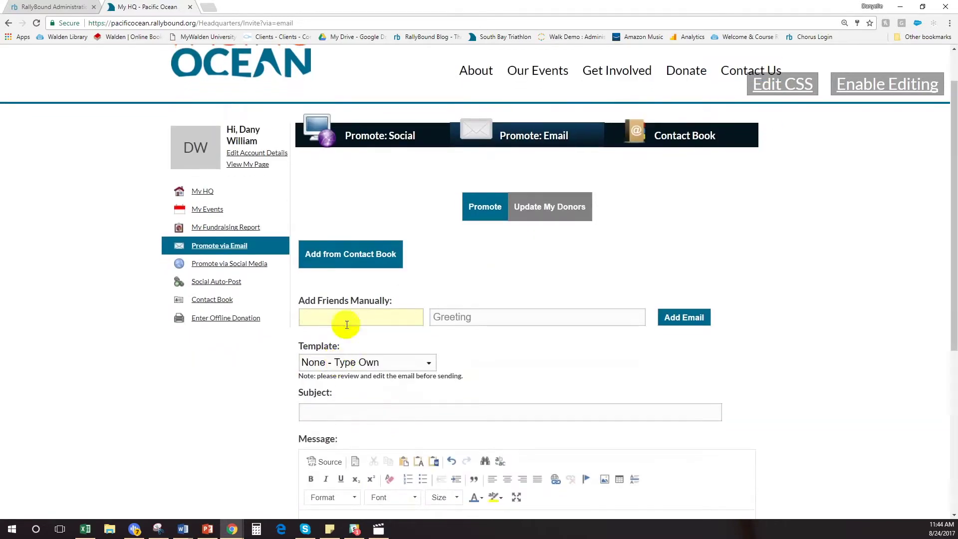
click(320, 256)
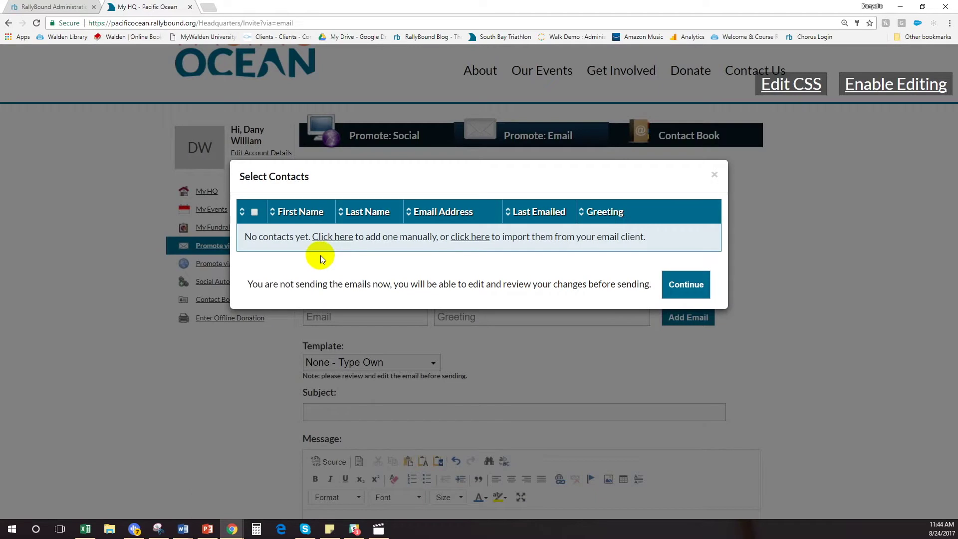
click(712, 171)
- Download the contacts.csv template from the Contact Book's Import Contacts dialog
click(214, 303)
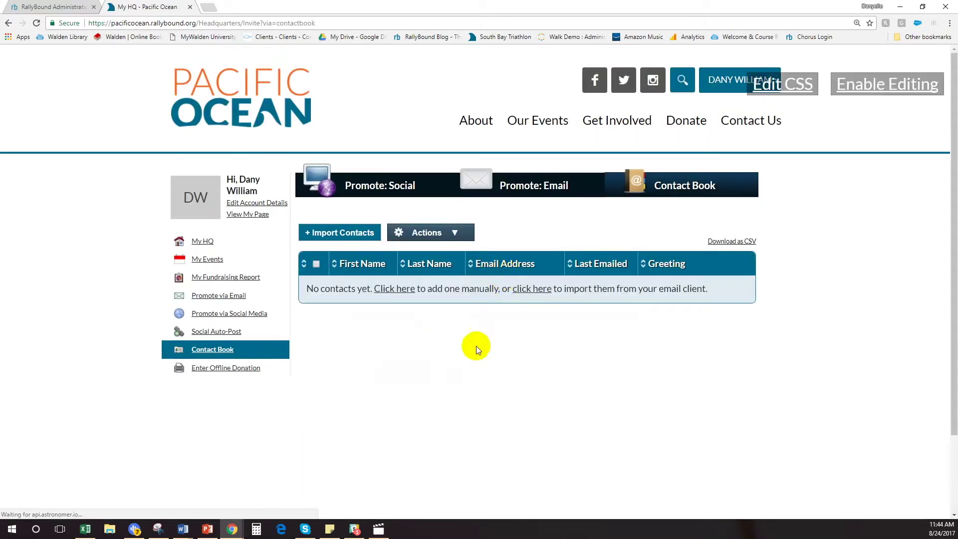
click(312, 233)
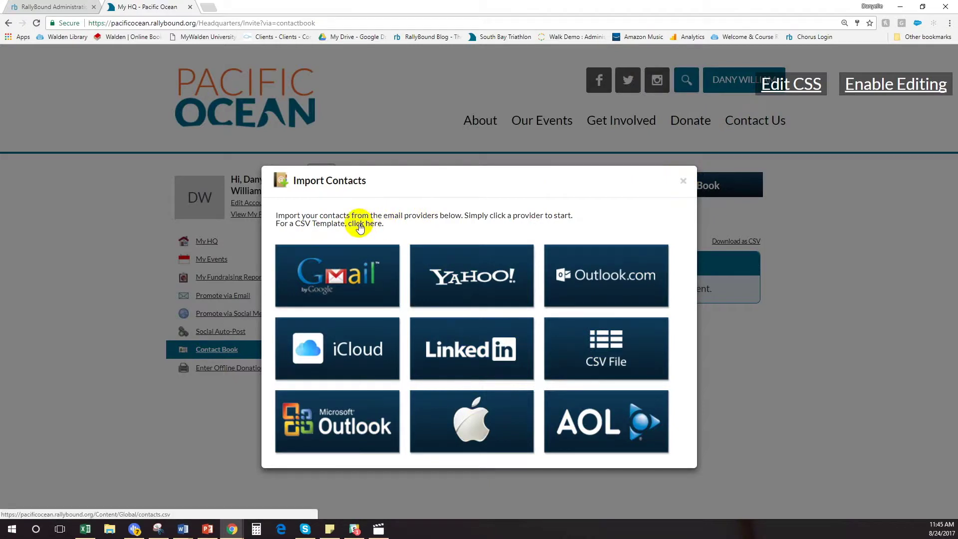
click(360, 225)
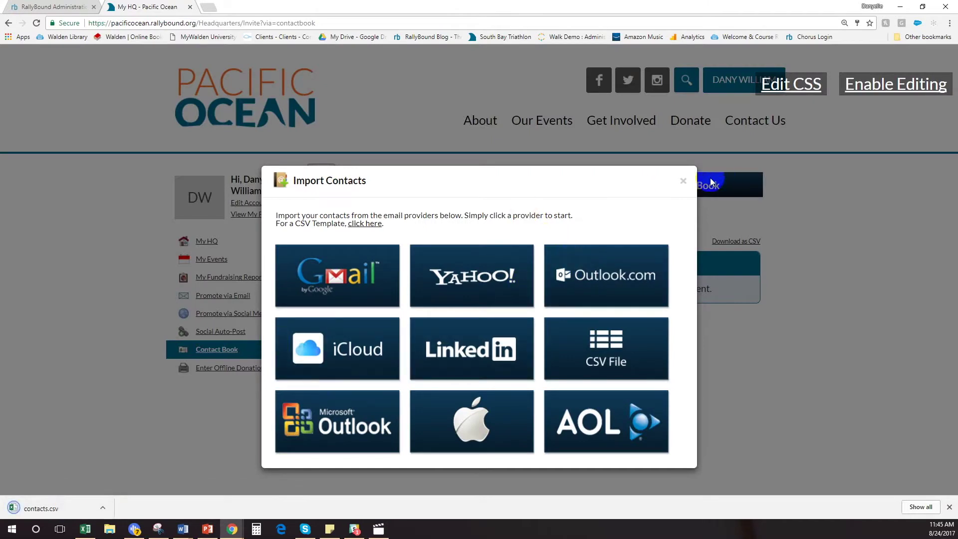
click(683, 181)
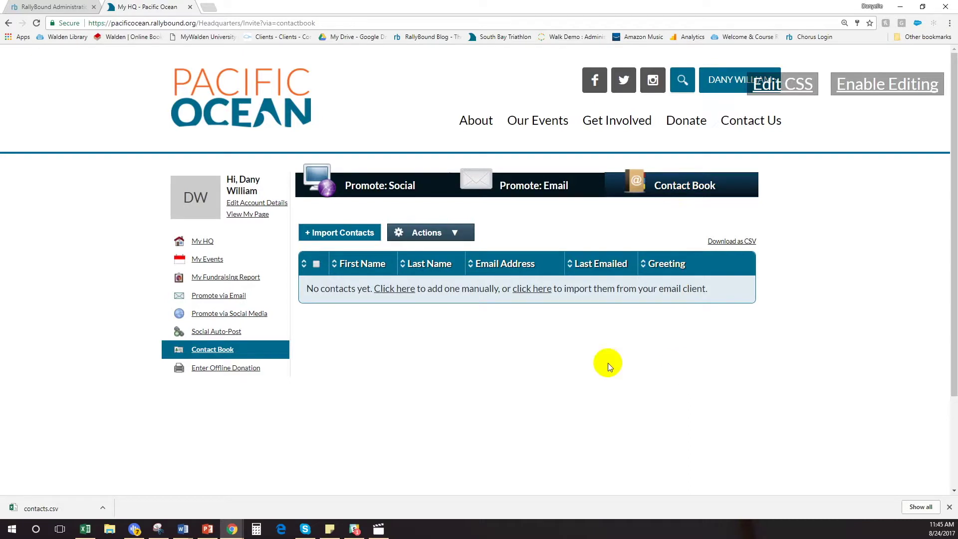
- Apply the 'Outreach to potential donors' template to the promotional email and review it
click(222, 295)
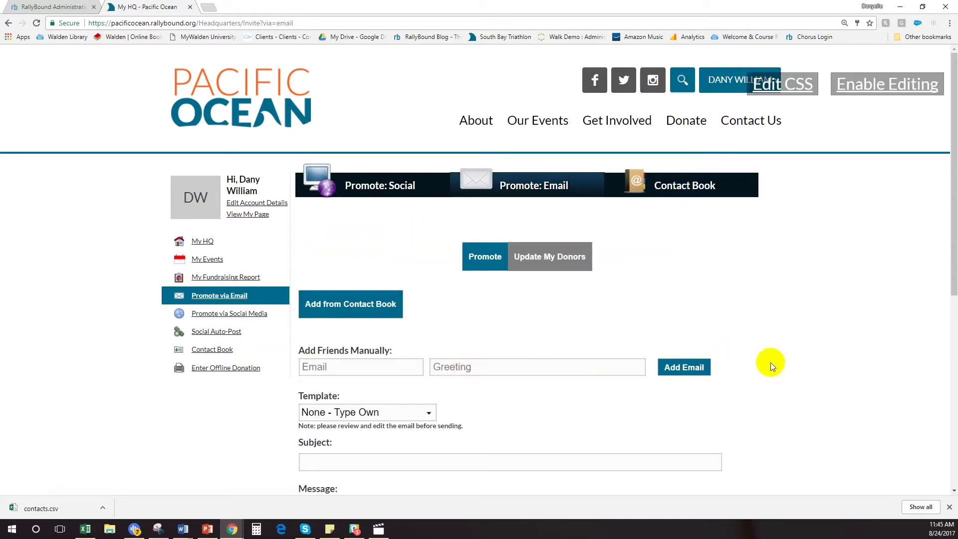
scroll(772, 360, down, 2)
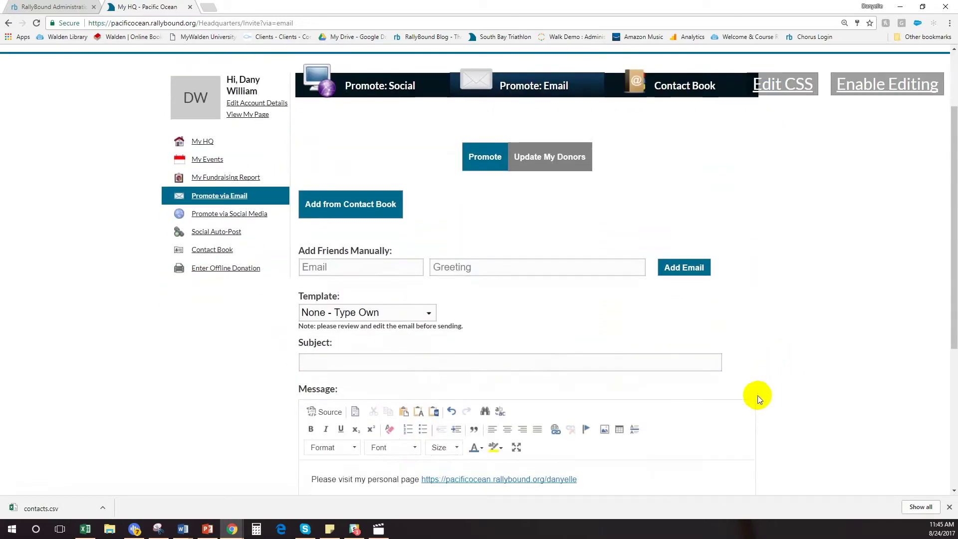
click(428, 312)
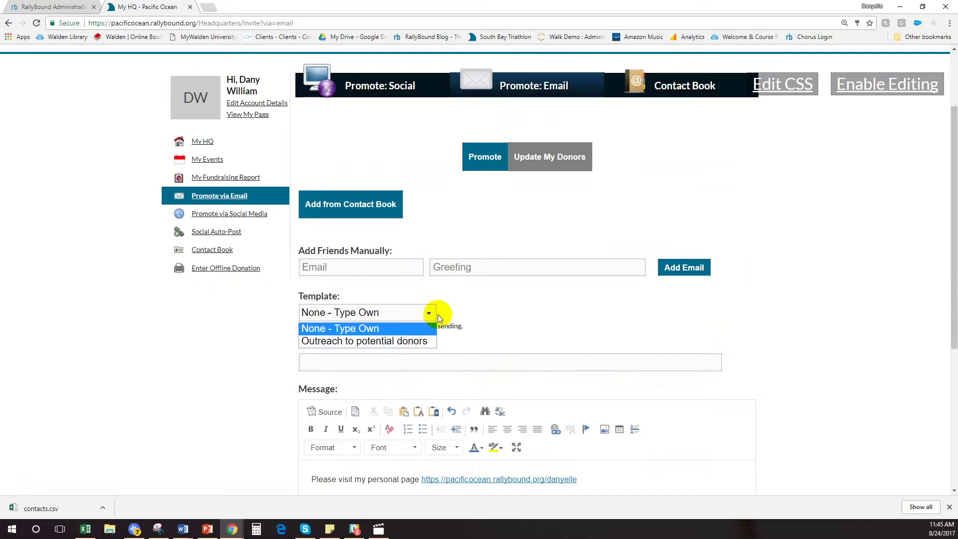
click(405, 341)
scroll(530, 307, down, 3)
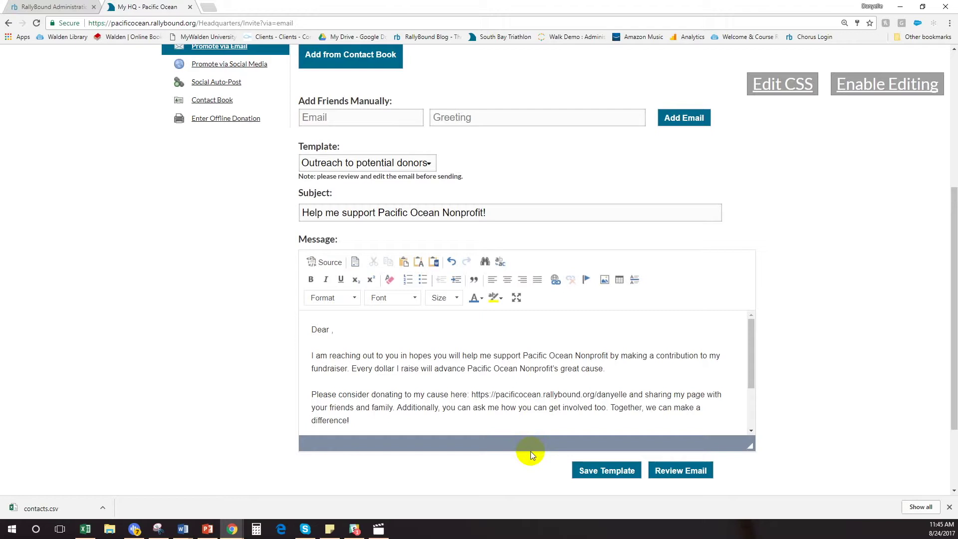
scroll(544, 359, up, 5)
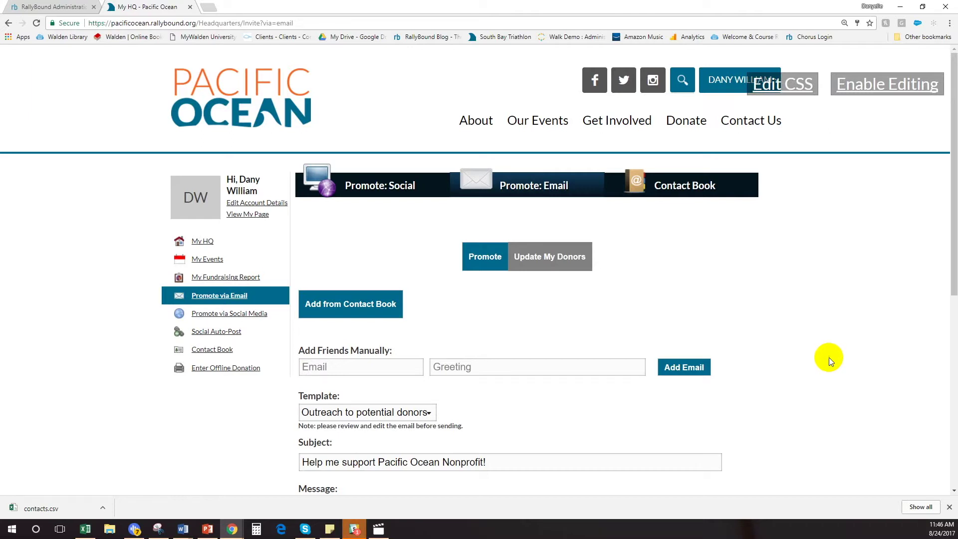
- Review the Memorial campaign's Sent Auto Responders log in the admin site, then return to the HQ tab
click(57, 7)
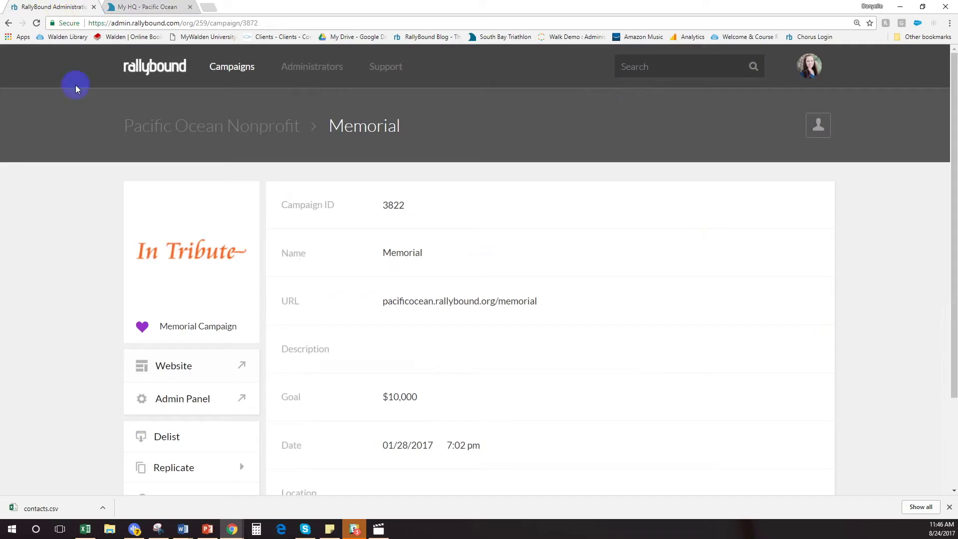
click(165, 398)
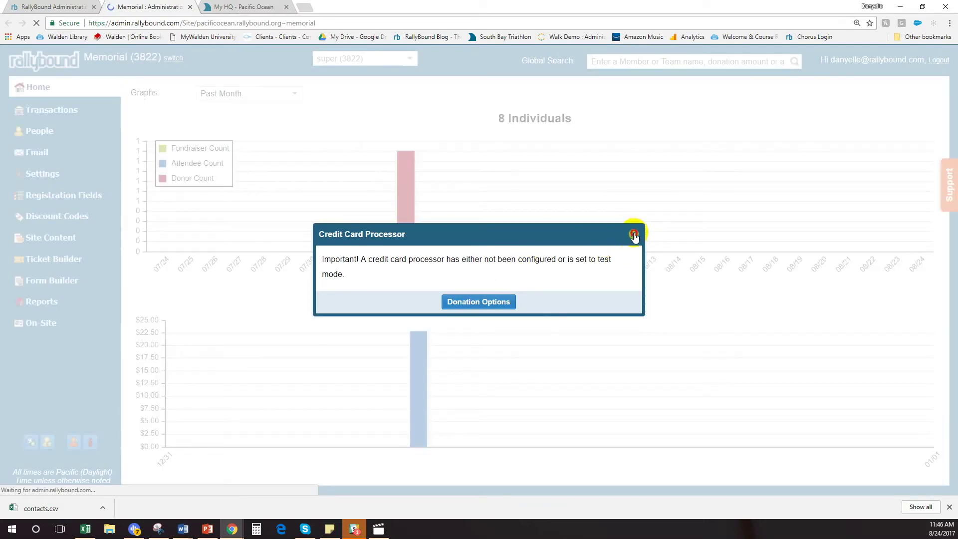
click(634, 232)
click(44, 153)
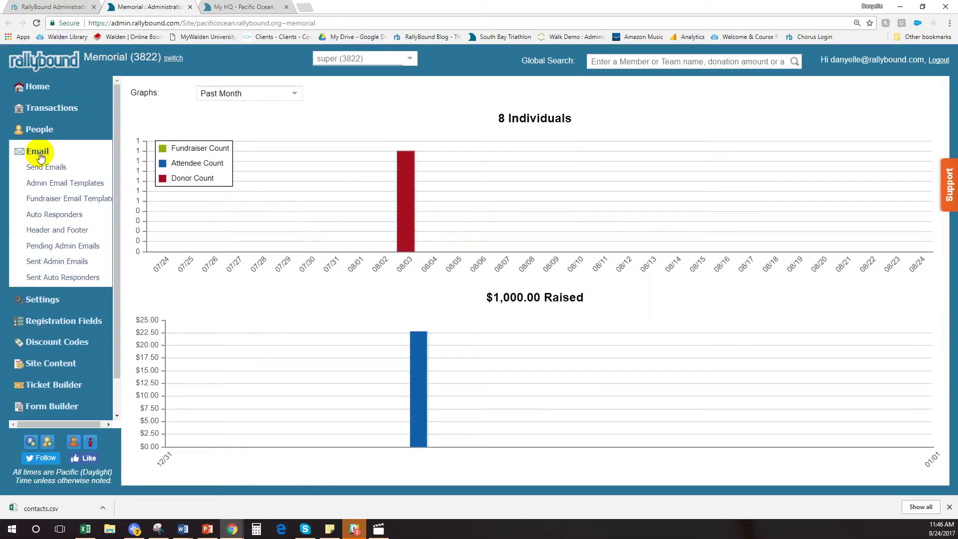
click(63, 277)
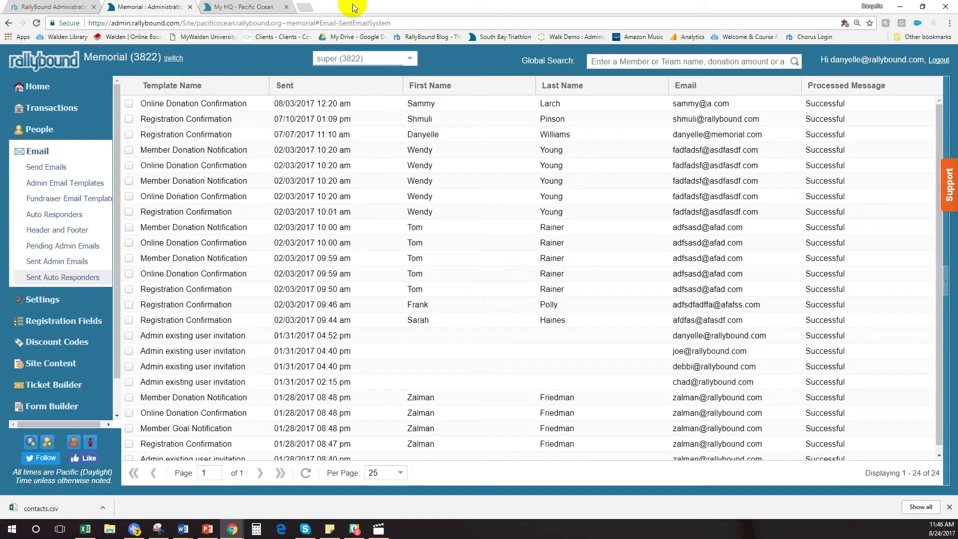
click(272, 7)
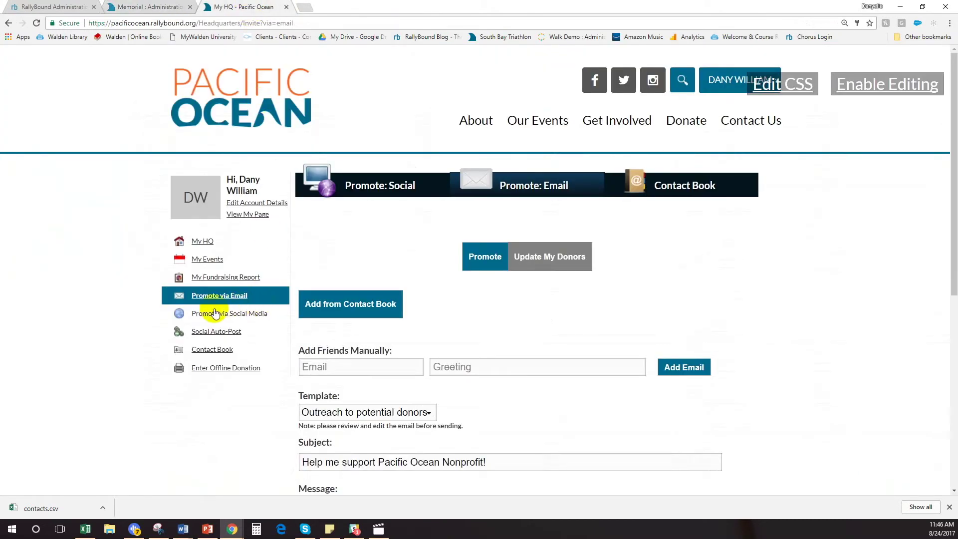
- Open the Social Auto-Post page offering Facebook, Twitter and LinkedIn connections
click(202, 316)
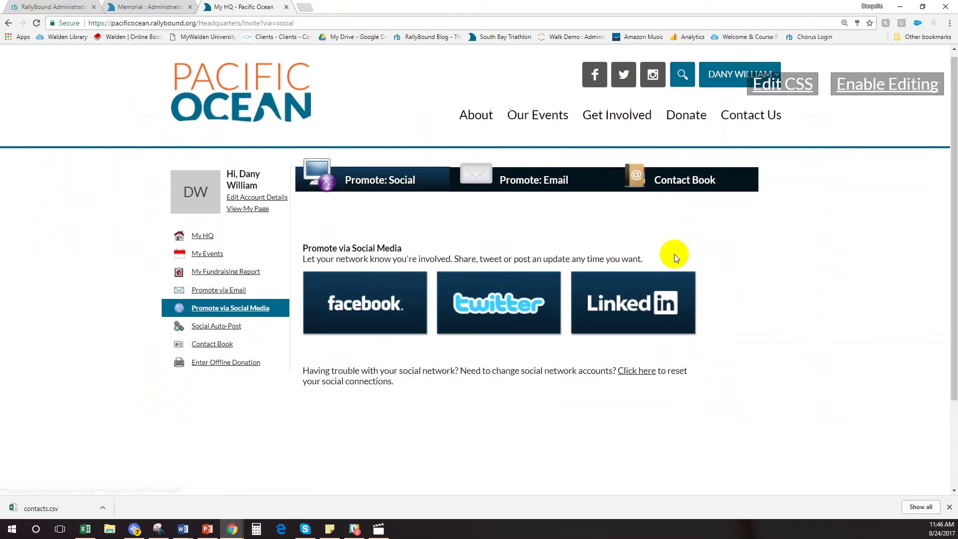
scroll(674, 257, down, 1)
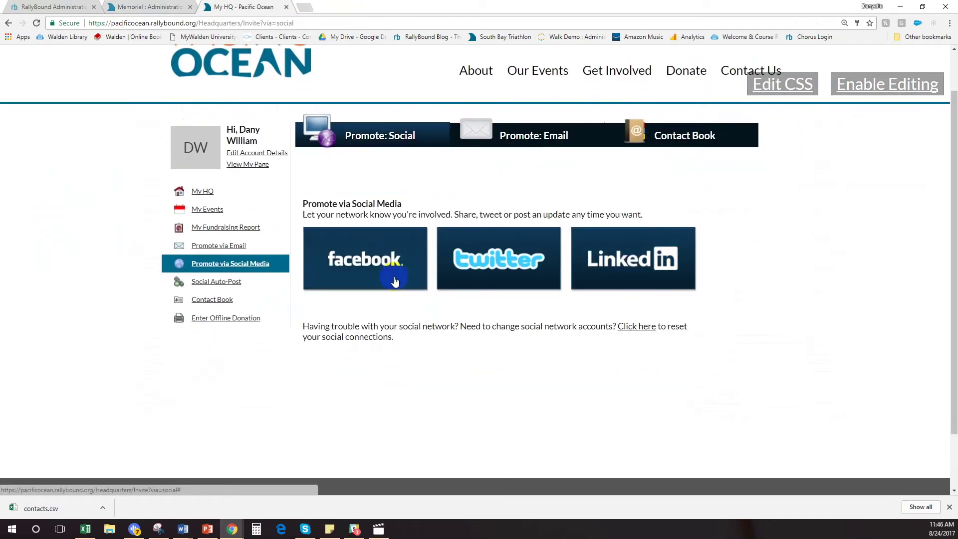
click(202, 283)
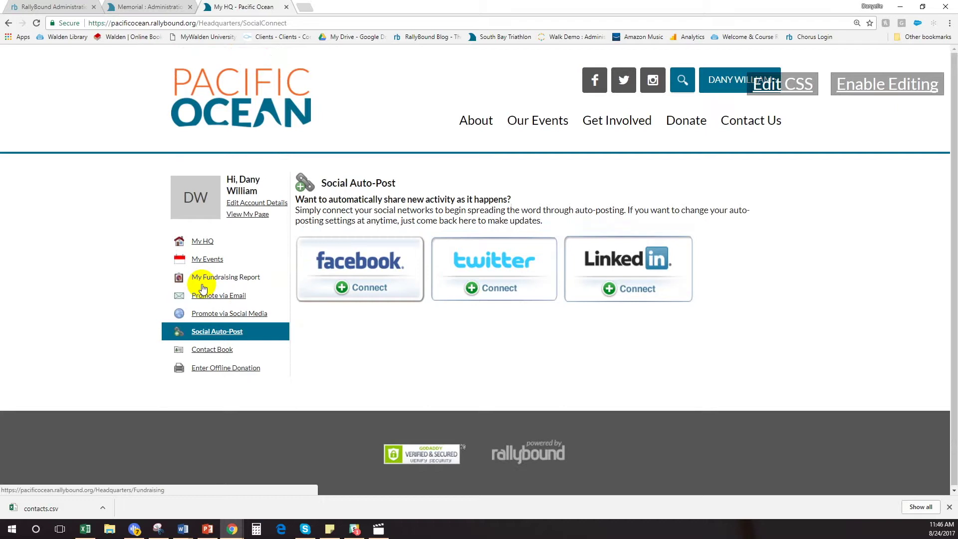
- From My HQ, bring up the public page 'Let's help these kids learn to surf!' showing $0 of $500
click(199, 245)
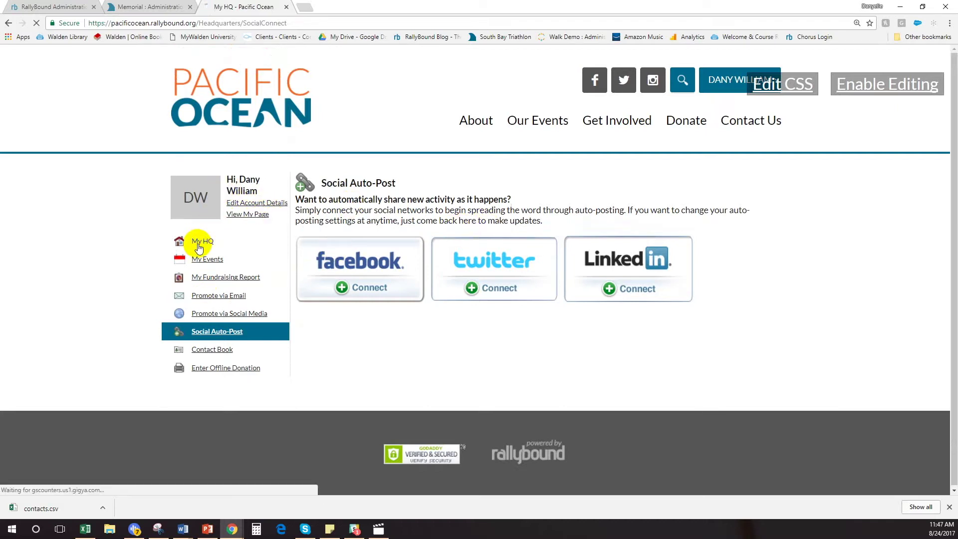
click(257, 215)
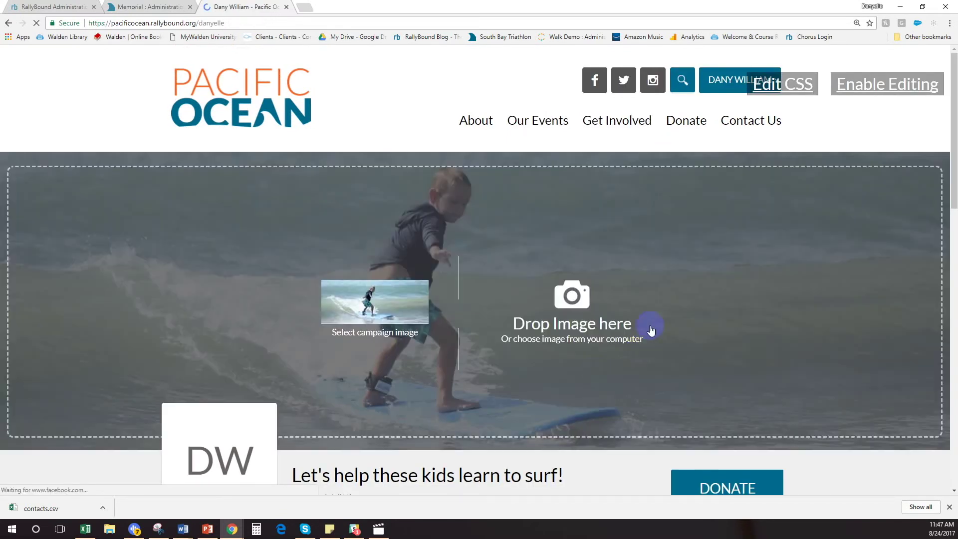
scroll(652, 330, down, 3)
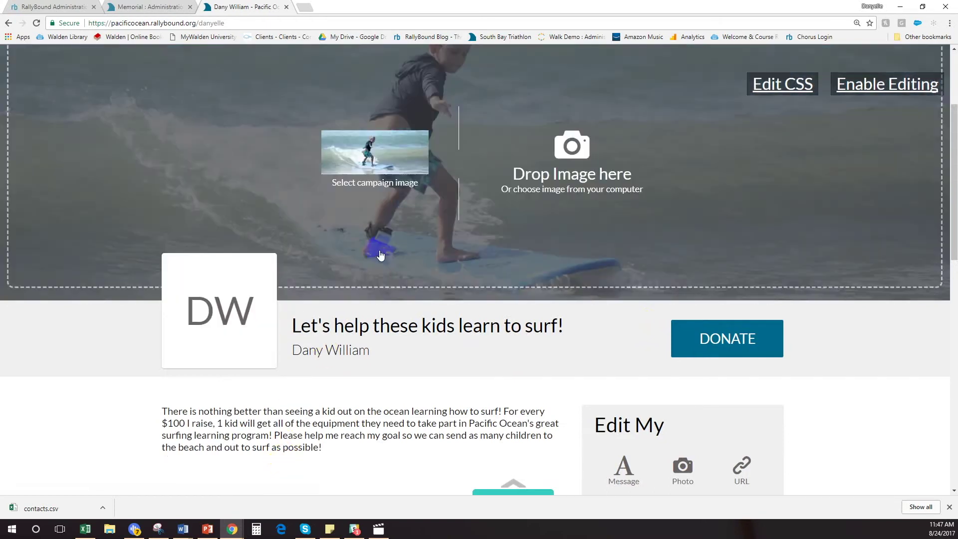
scroll(327, 360, down, 3)
scroll(327, 358, down, 2)
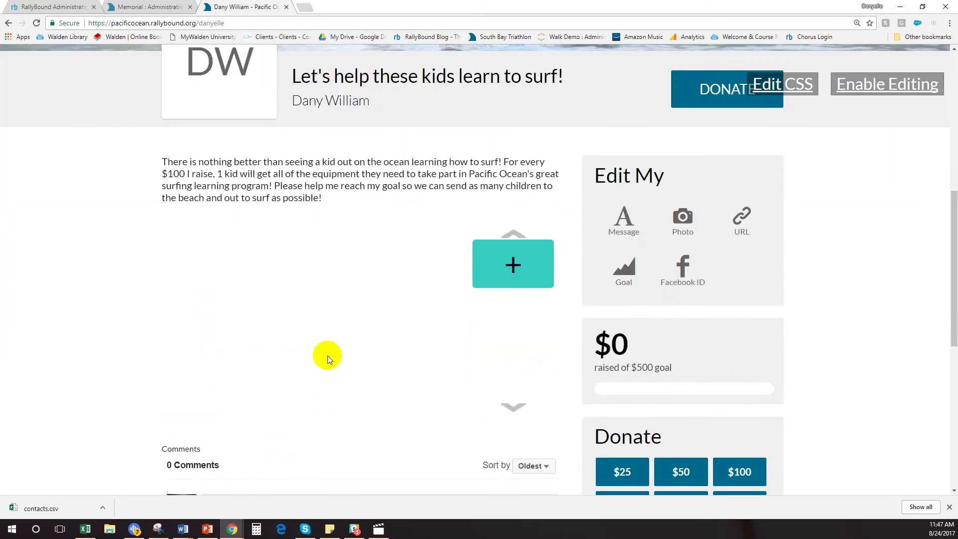
- Inspect the add-media options and the title and welcome message editor, closing both unchanged
click(506, 263)
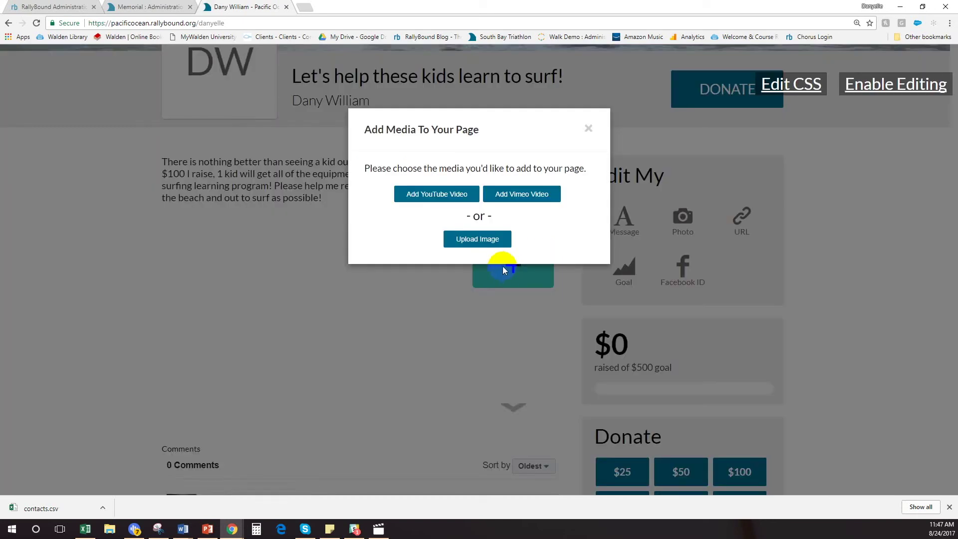
click(589, 128)
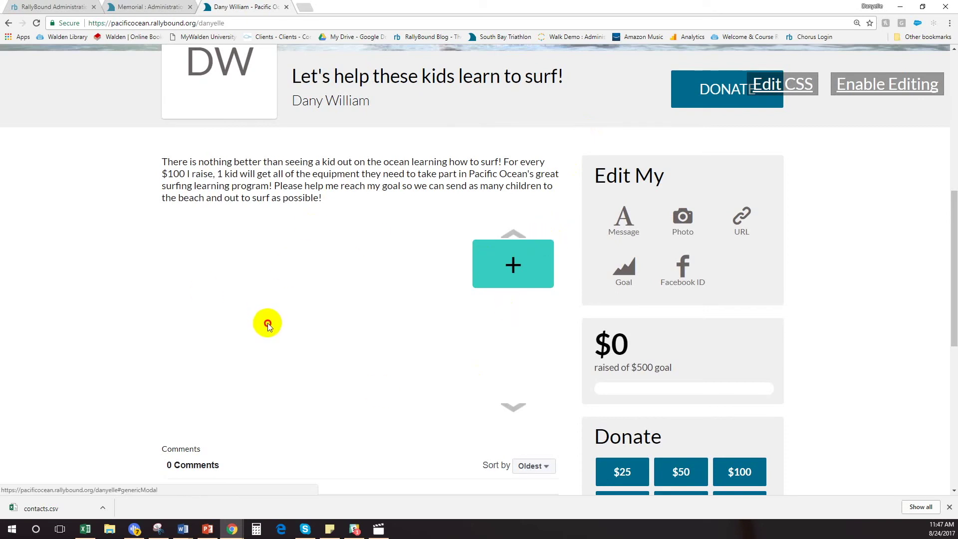
click(616, 212)
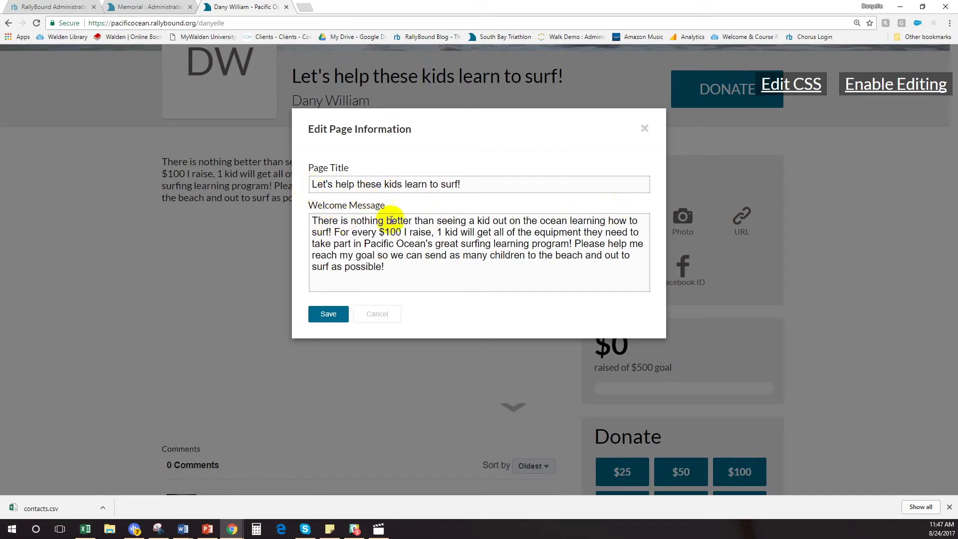
click(645, 130)
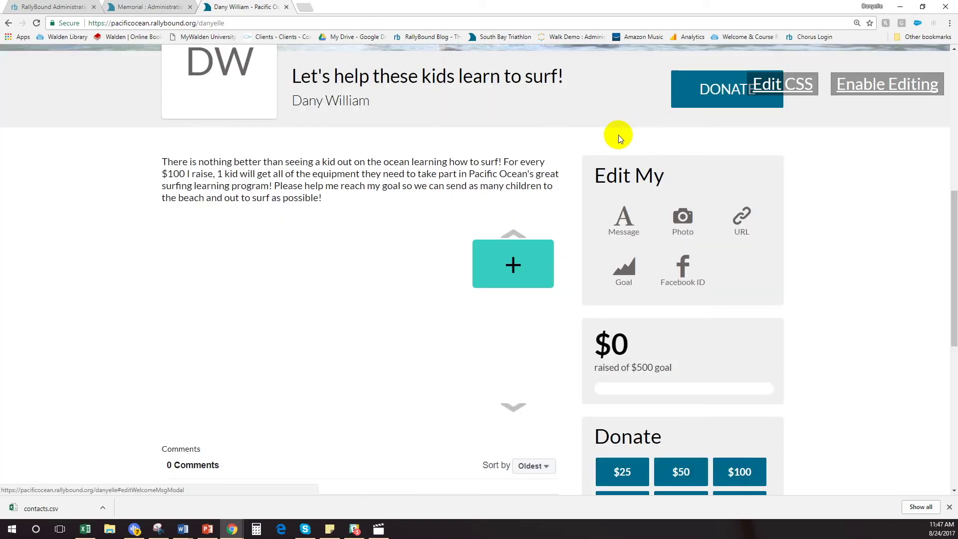
click(694, 211)
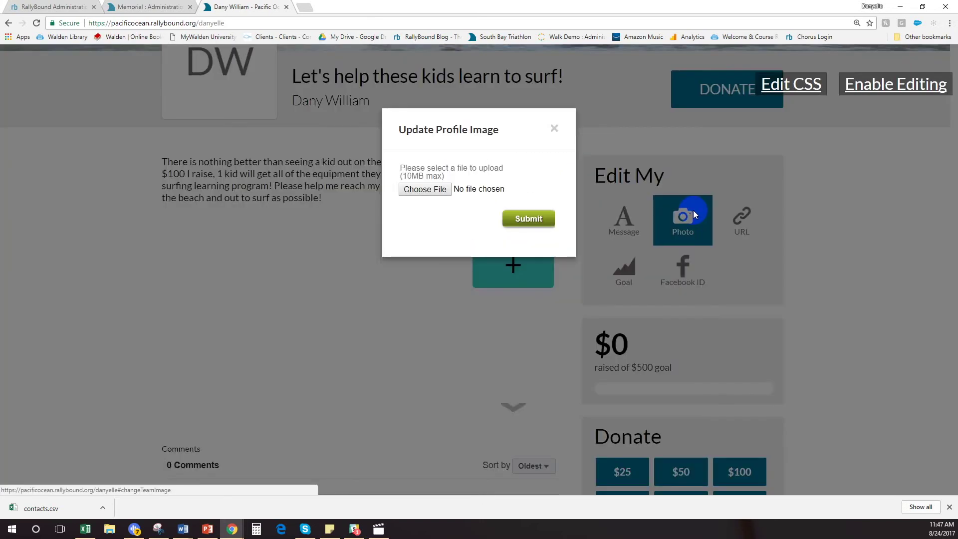
click(554, 129)
click(199, 89)
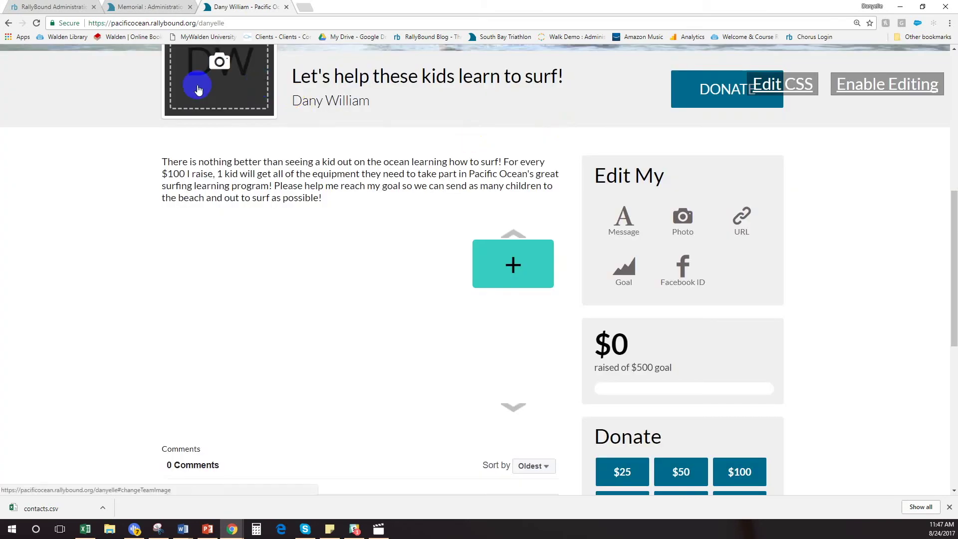
click(729, 217)
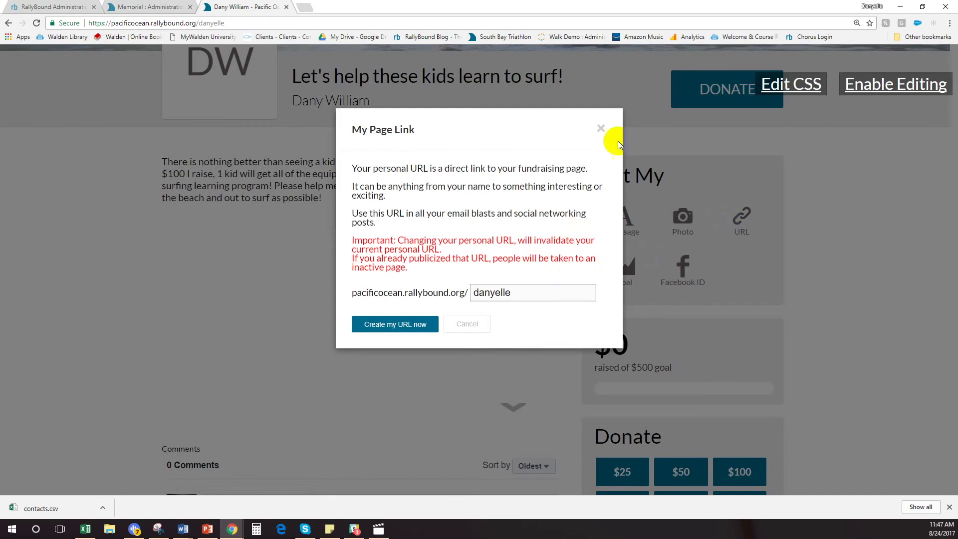
click(601, 129)
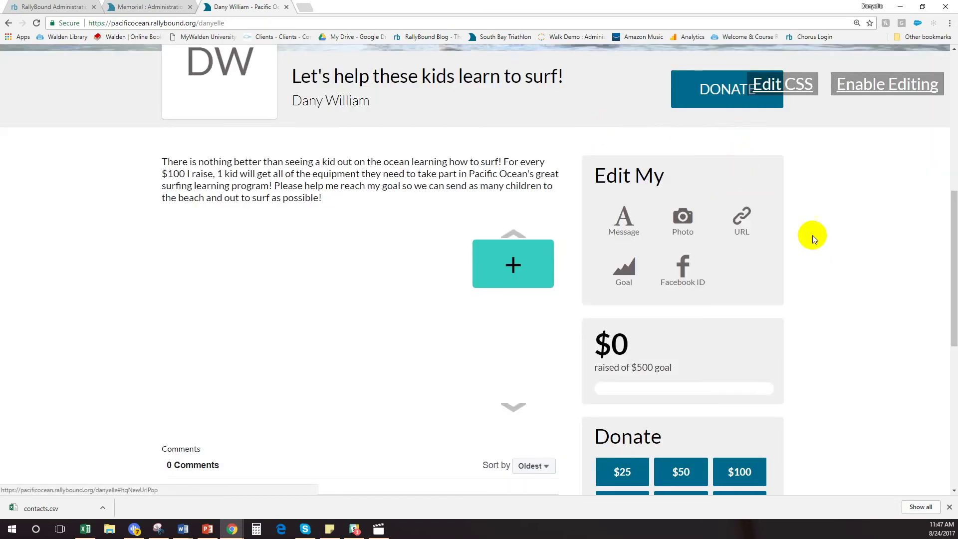
scroll(856, 230, down, 2)
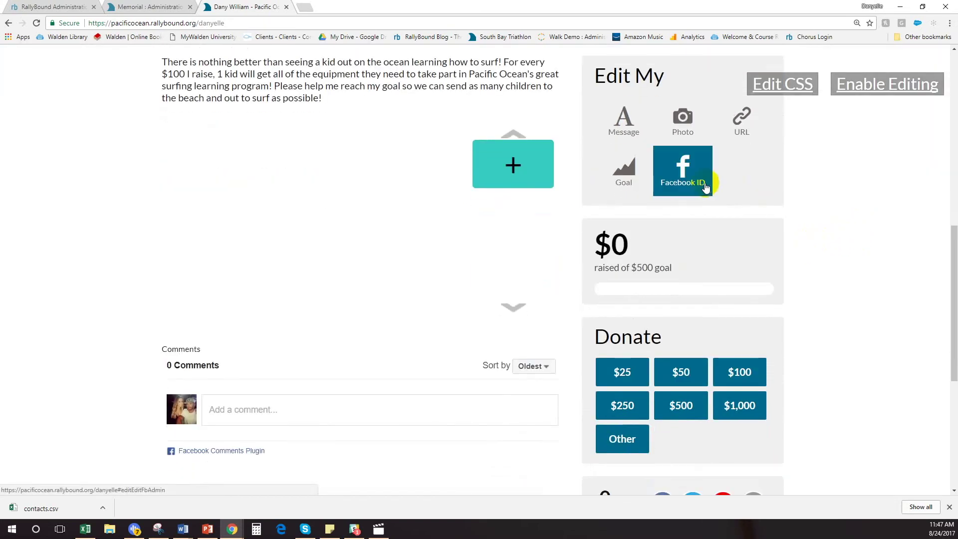
click(236, 412)
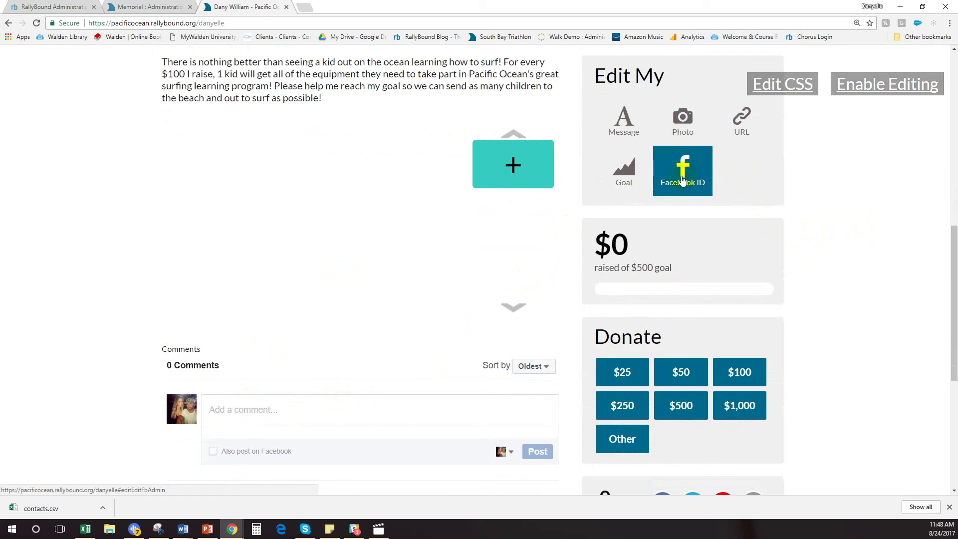
scroll(868, 253, down, 6)
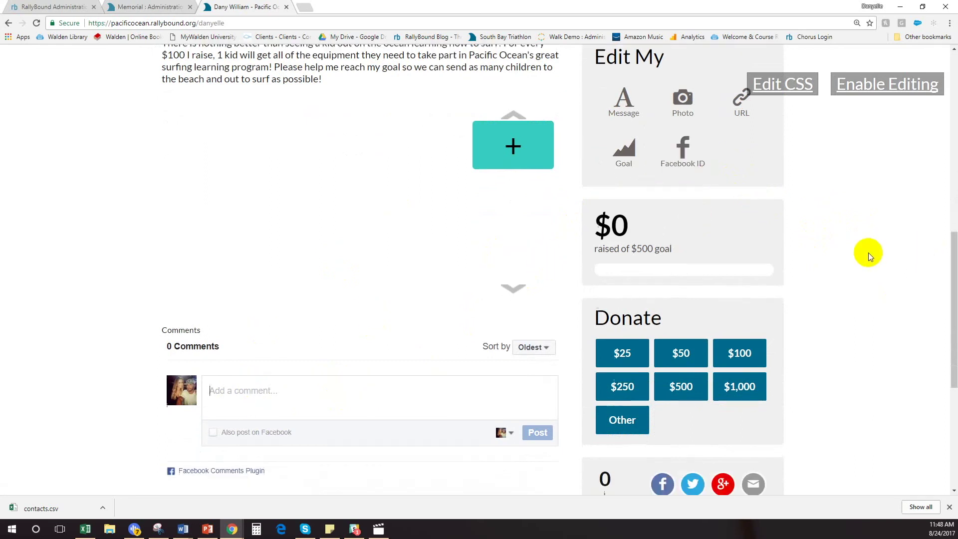
scroll(864, 245, up, 7)
scroll(868, 241, up, 6)
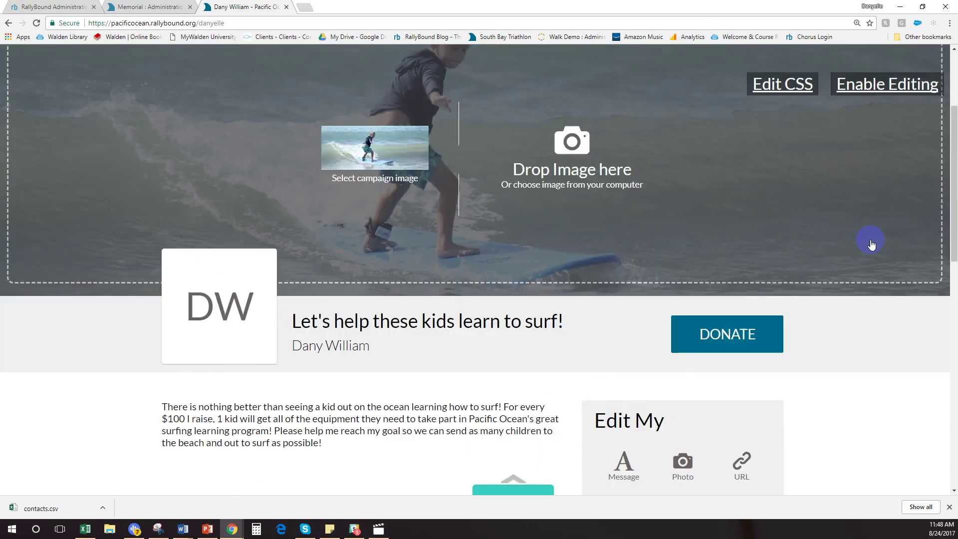
scroll(549, 339, up, 3)
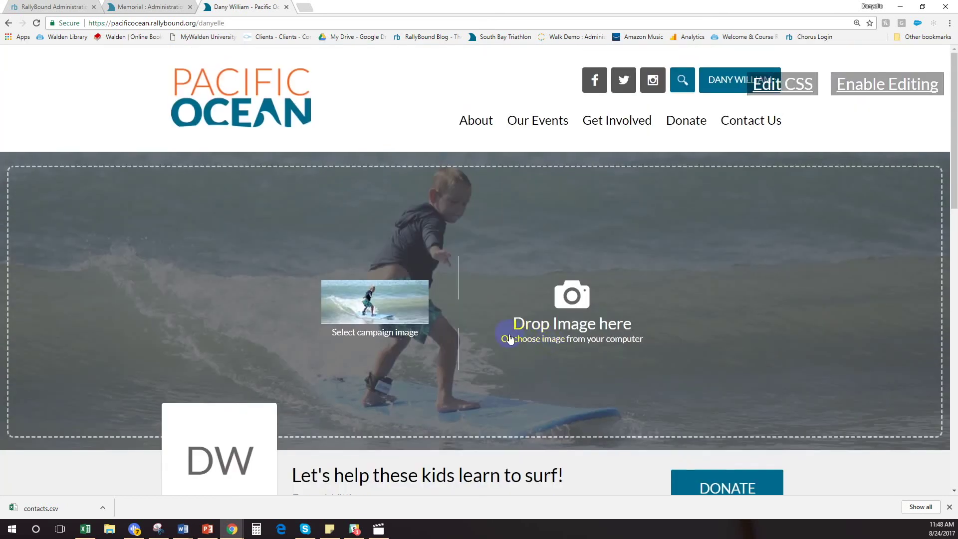